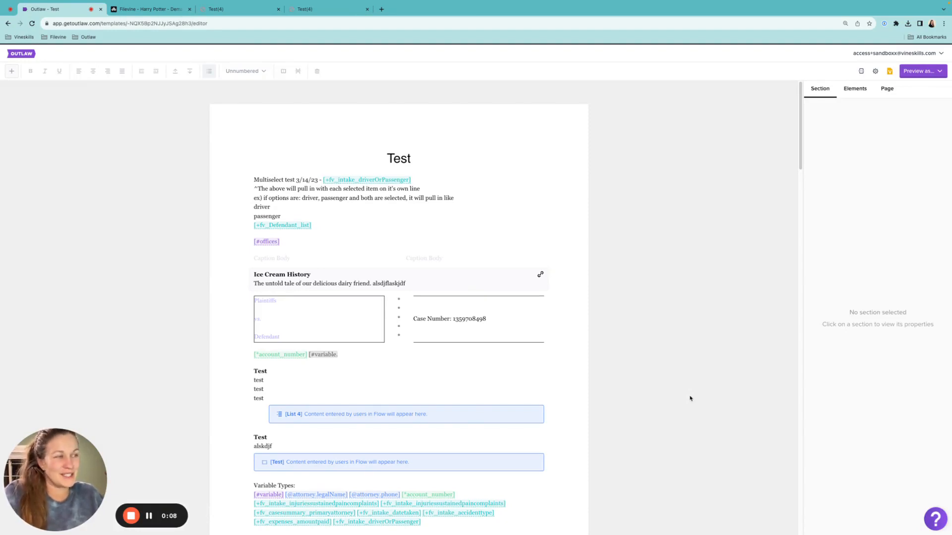
# Leave the template and open the team's details page to view its logo and letterhead.
pyautogui.click(23, 55)
pyautogui.click(14, 174)
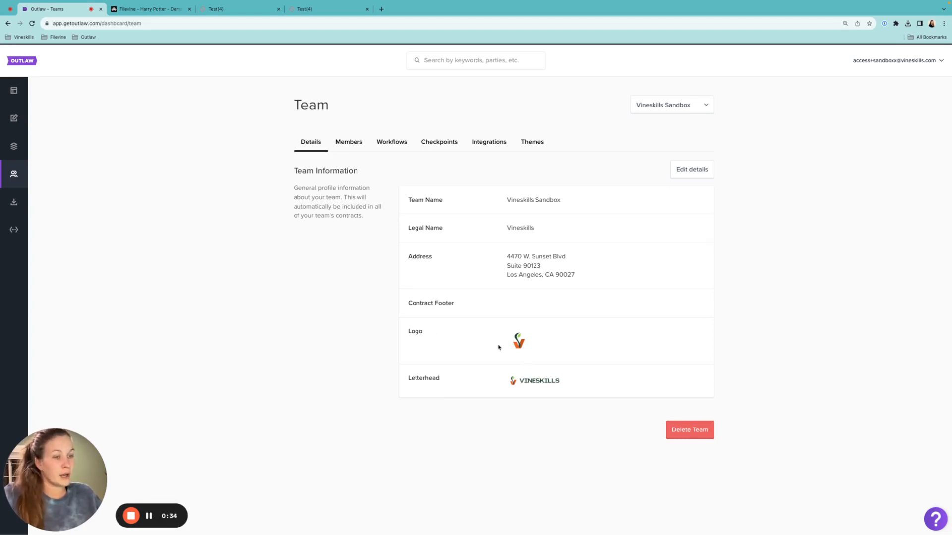
# Open the active template named Test from the template list in the editor.
pyautogui.click(14, 146)
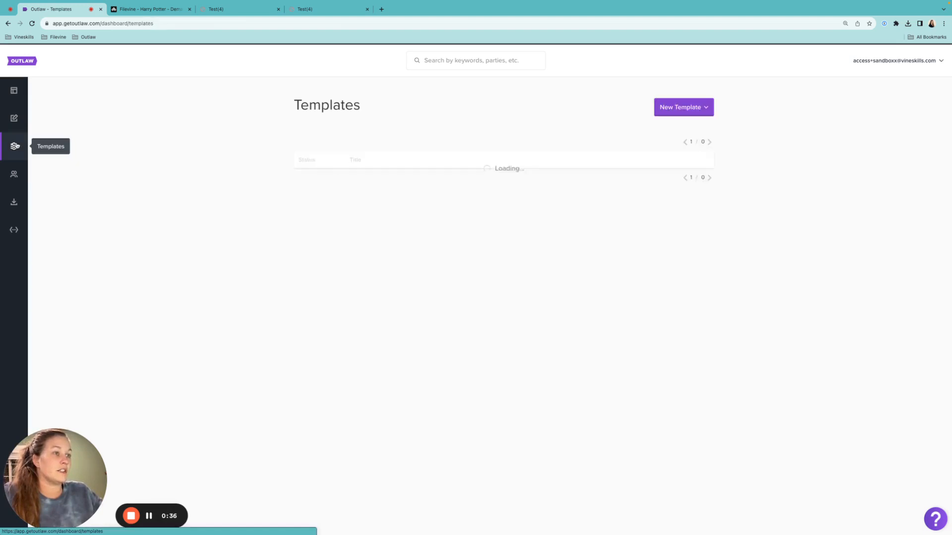
pyautogui.scroll(-5, 561, 333)
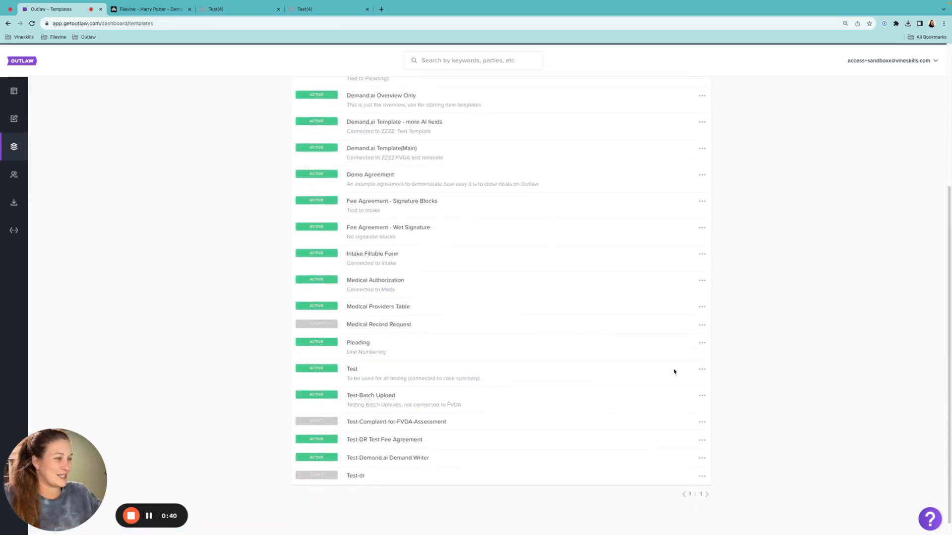
pyautogui.click(702, 370)
pyautogui.click(658, 386)
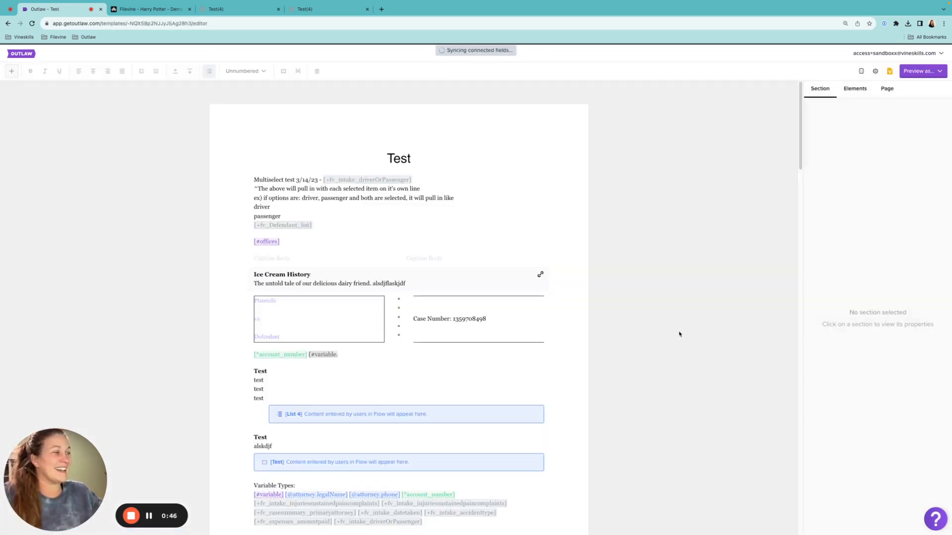
# Show the template's header area and select the first header section containing the law firm's contact details.
pyautogui.click(862, 72)
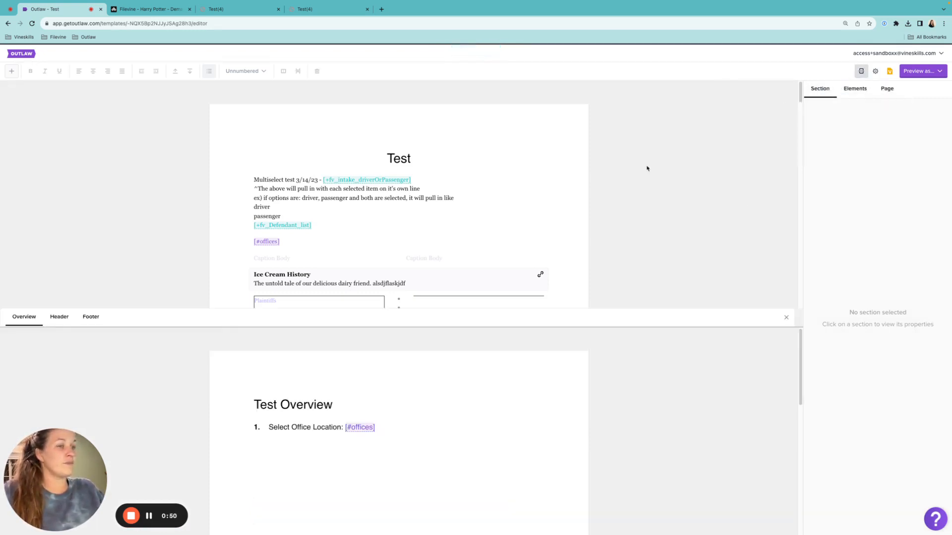
pyautogui.click(59, 320)
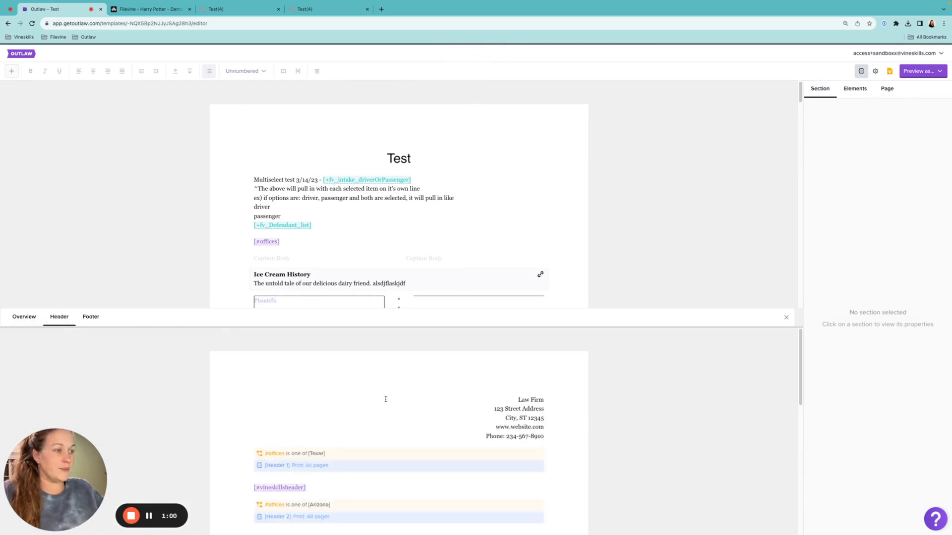
pyautogui.click(401, 403)
pyautogui.scroll(-1, 401, 403)
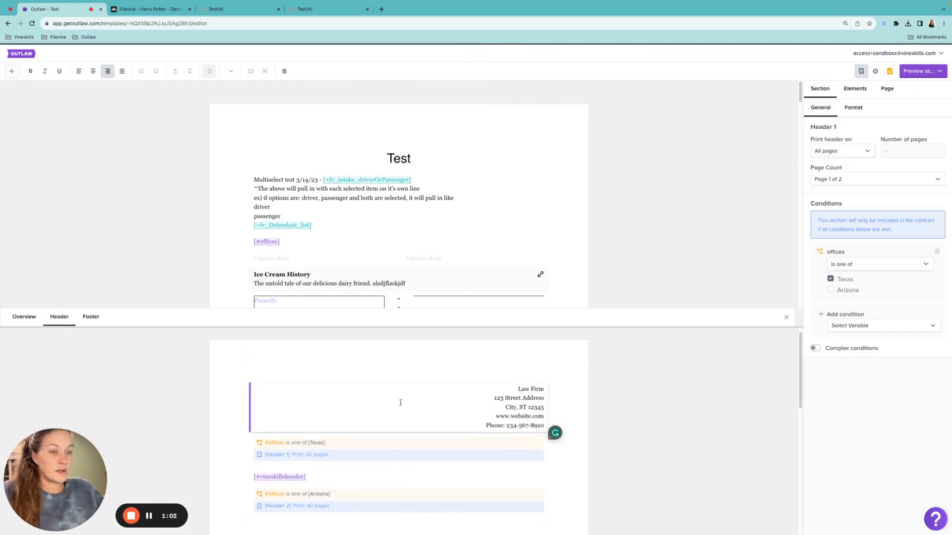
pyautogui.scroll(-1, 400, 402)
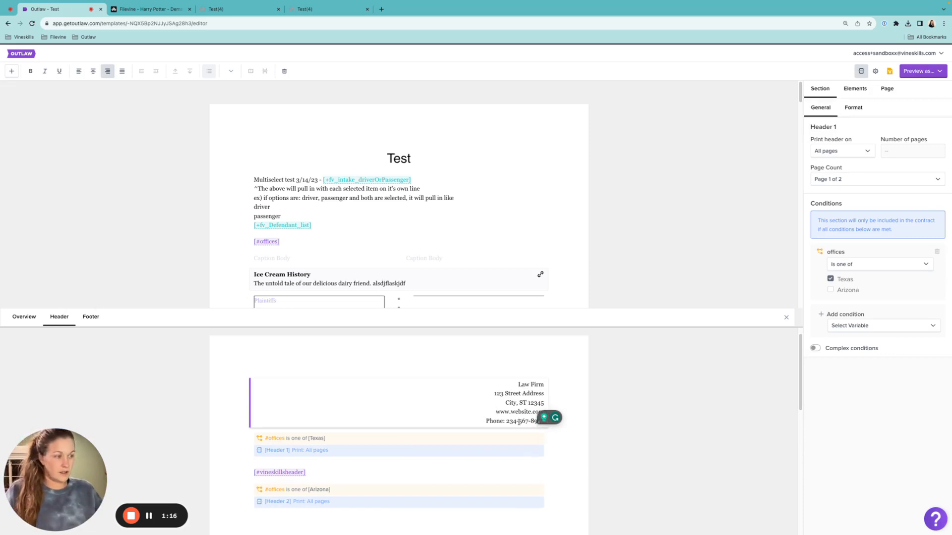
# Add the line "kafsdjfalksjdflkjasljdflasjdfljasldjf" below the phone number in the first header section.
pyautogui.press('Return')
pyautogui.write('kafsdjfalksjdflkjasl')
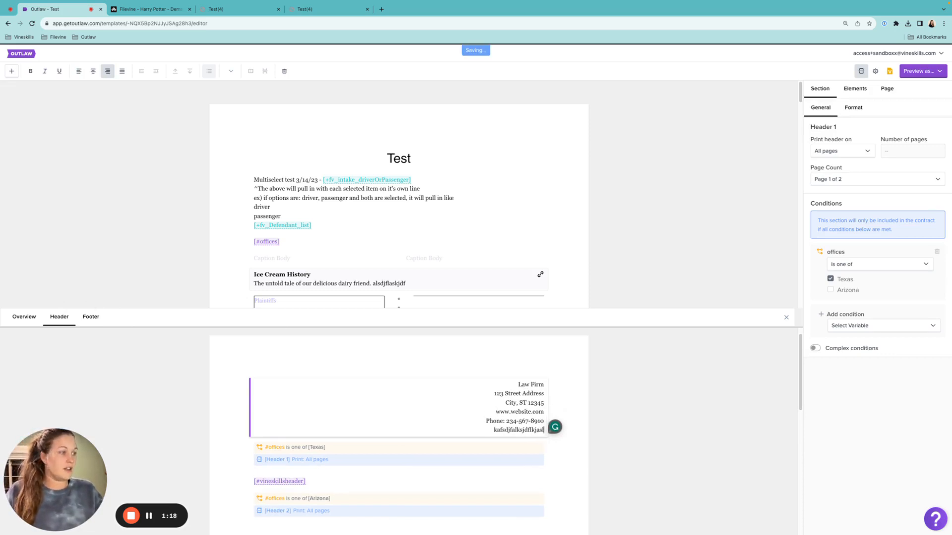
pyautogui.write('jdflasjdfljasldjf')
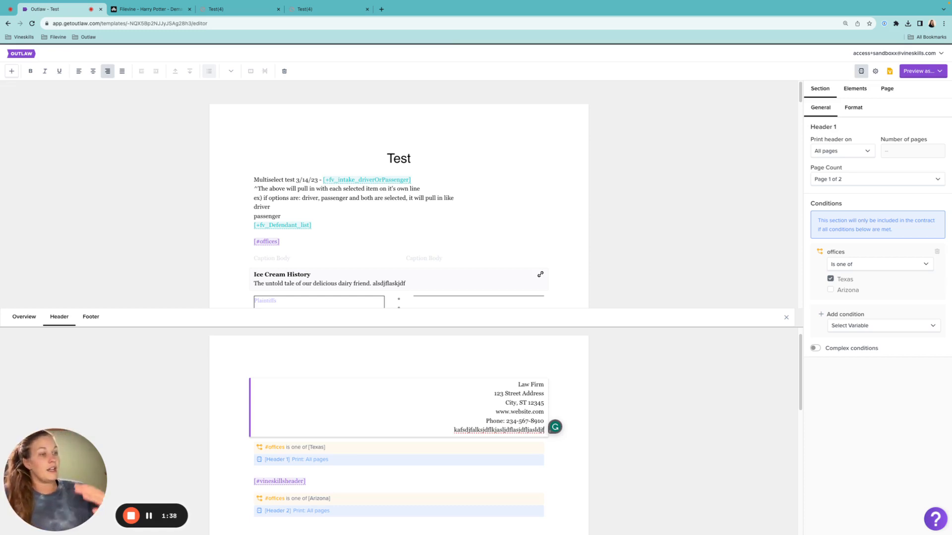
# Delete the filler line below the phone number in the first header section.
pyautogui.press('BackSpace')
pyautogui.press('BackSpace')
pyautogui.press('BackSpace')
pyautogui.press('BackSpace')
pyautogui.press('BackSpace')
pyautogui.press('BackSpace')
pyautogui.press('BackSpace')
pyautogui.press('BackSpace')
pyautogui.press('BackSpace')
pyautogui.press('BackSpace')
pyautogui.press('BackSpace')
pyautogui.press('BackSpace')
pyautogui.press('BackSpace')
pyautogui.press('BackSpace')
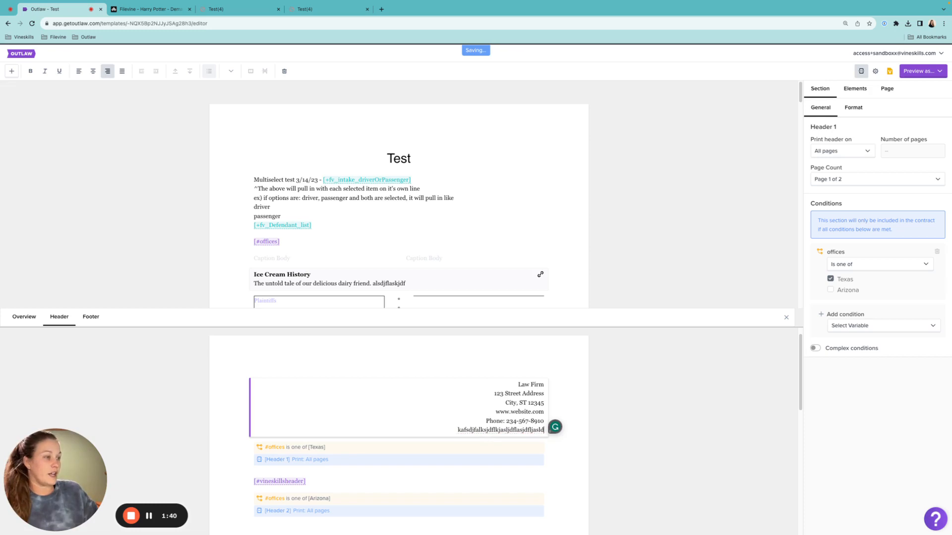
pyautogui.press('BackSpace')
pyautogui.press('BackSpace')
pyautogui.press('BackSpace')
pyautogui.press('BackSpace')
pyautogui.press('BackSpace')
pyautogui.press('BackSpace')
pyautogui.press('BackSpace')
pyautogui.press('BackSpace')
pyautogui.press('BackSpace')
pyautogui.press('BackSpace')
pyautogui.press('BackSpace')
pyautogui.press('BackSpace')
pyautogui.press('BackSpace')
pyautogui.press('BackSpace')
pyautogui.press('BackSpace')
pyautogui.press('BackSpace')
pyautogui.press('BackSpace')
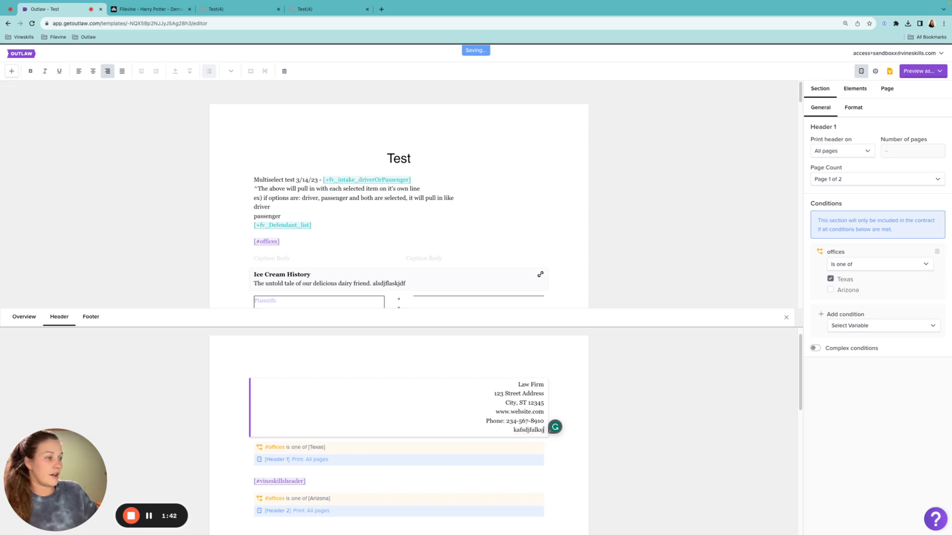
pyautogui.press('BackSpace')
pyautogui.press('BackSpace')
pyautogui.press('BackSpace')
pyautogui.press('BackSpace')
pyautogui.press('BackSpace')
pyautogui.press('BackSpace')
pyautogui.press('BackSpace')
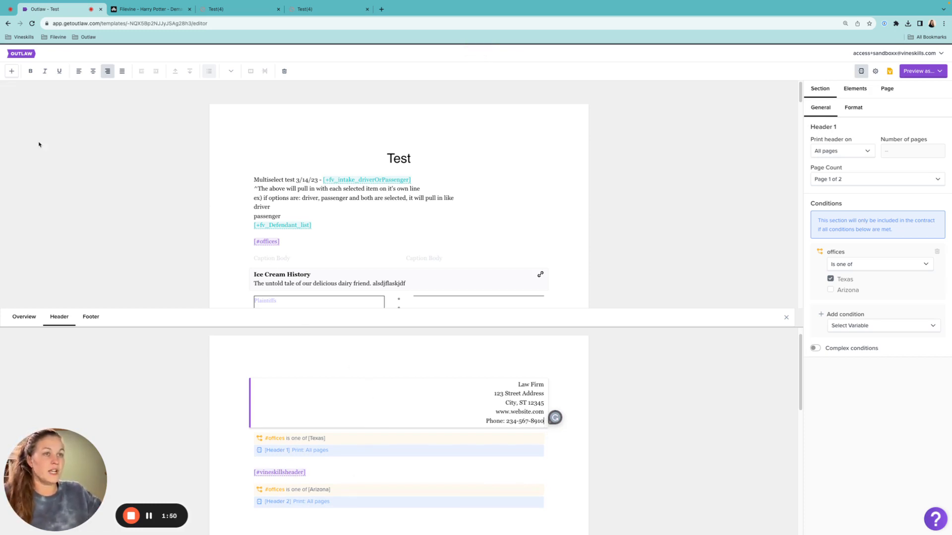
# Add a two-column header section below Header 1 with "aklsjdflkjasdklfj" in the first column and "alkjsdflkajsdlfkj" in the second.
pyautogui.click(11, 72)
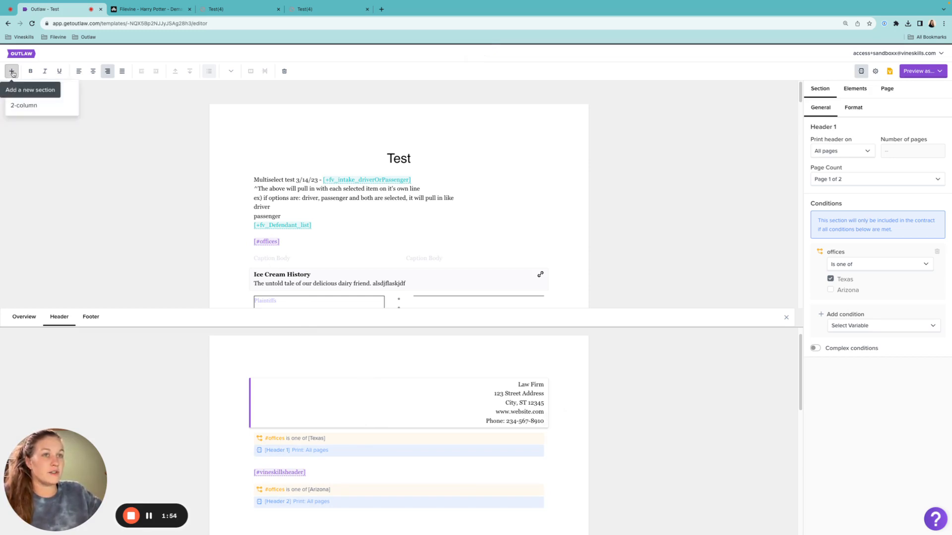
pyautogui.click(38, 106)
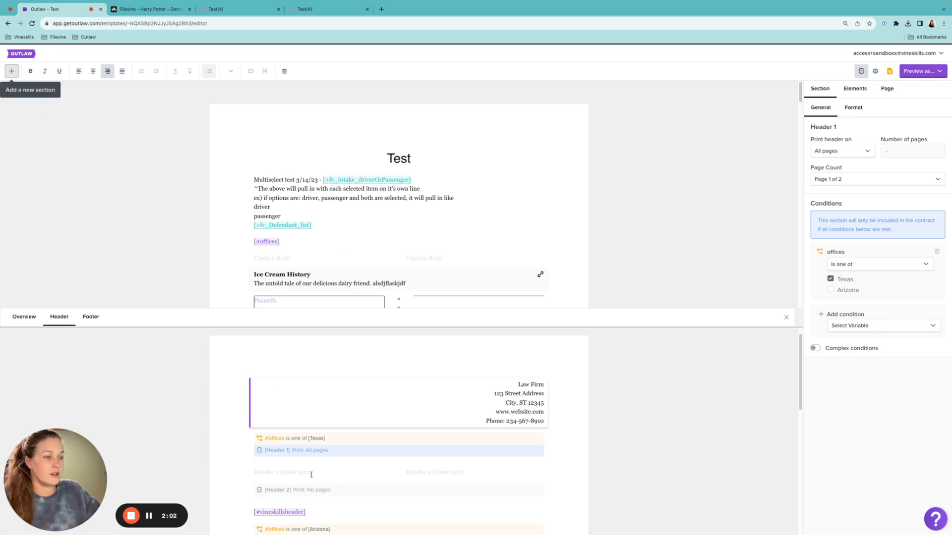
pyautogui.scroll(-2, 298, 445)
pyautogui.click(296, 435)
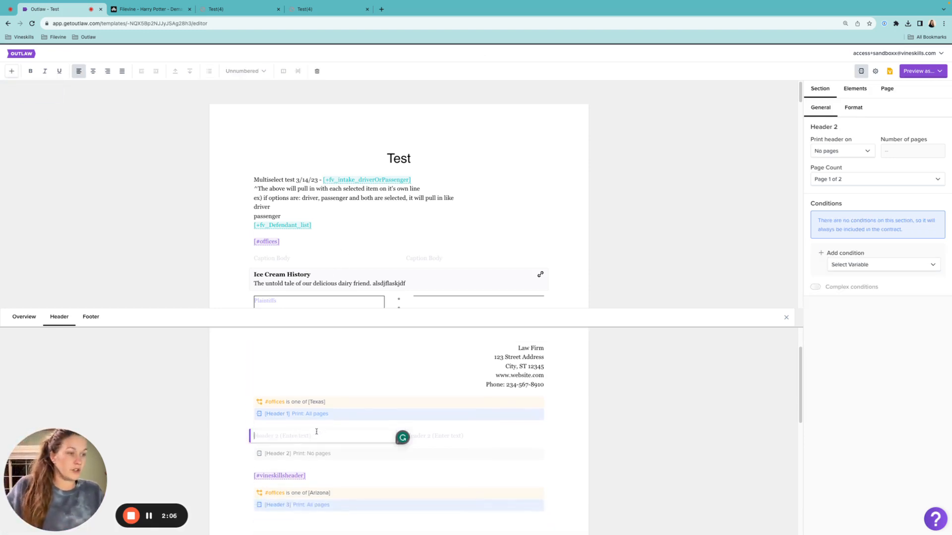
pyautogui.write('aklsjdflkjasdklfj')
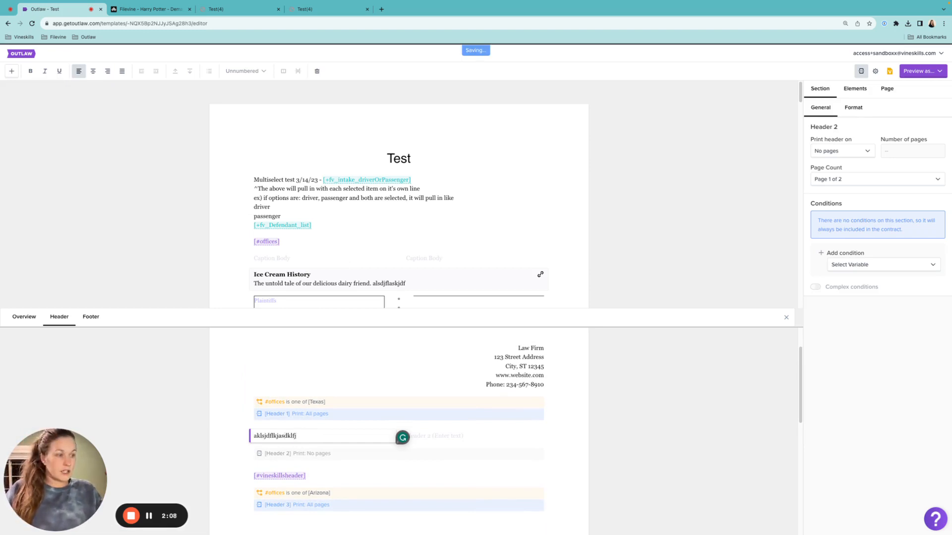
pyautogui.click(433, 435)
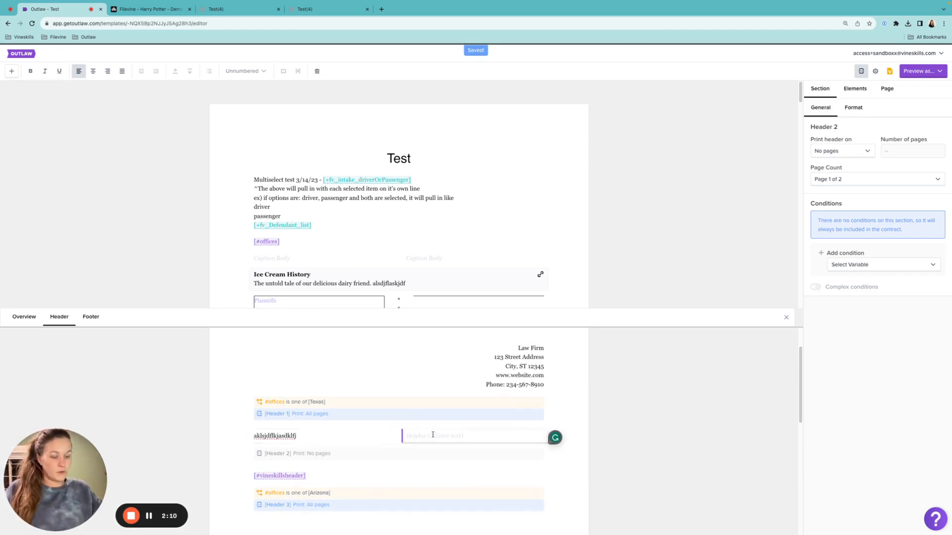
pyautogui.write('alkjsdflkajsdlfkj')
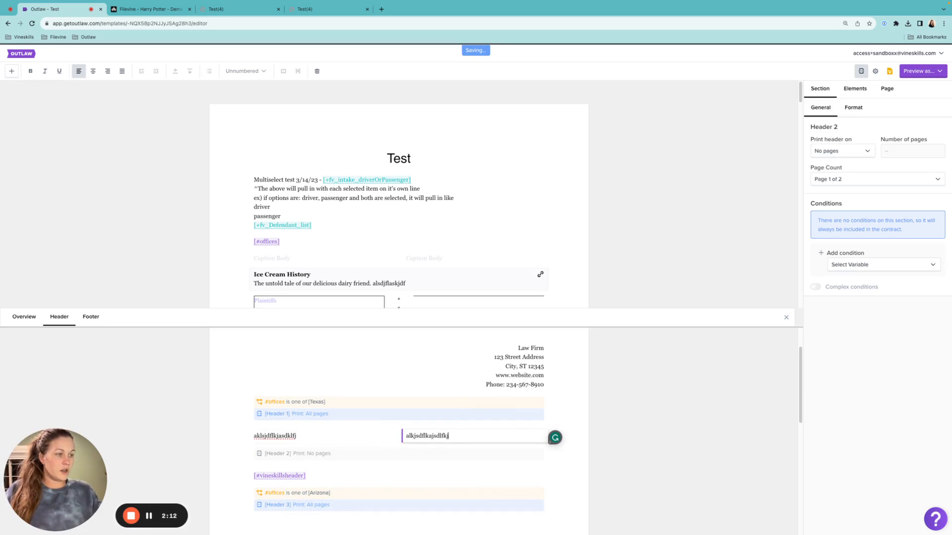
# Make Header 2's first-column text bold, underlined and centered, and right-align its second-column text.
pyautogui.moveTo(299, 437); pyautogui.dragTo(180, 420)
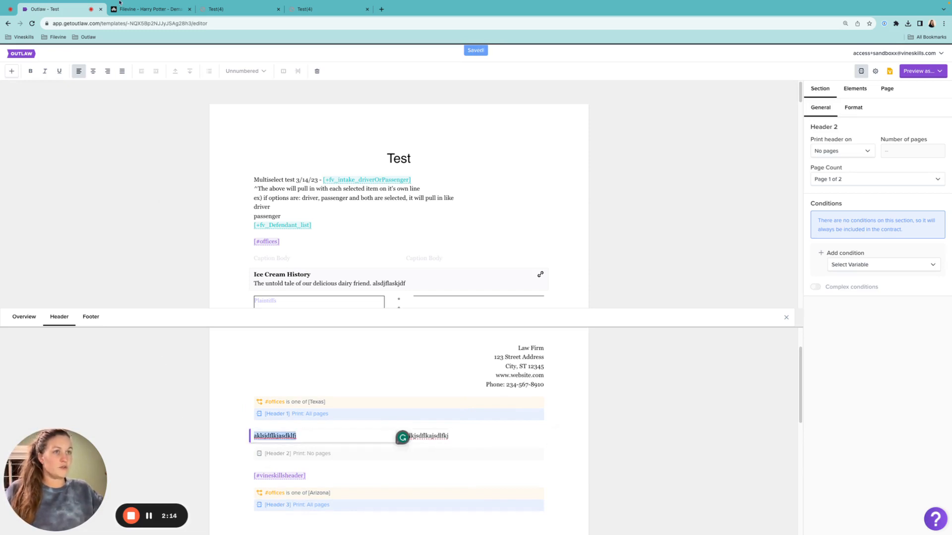
pyautogui.click(30, 71)
pyautogui.click(59, 71)
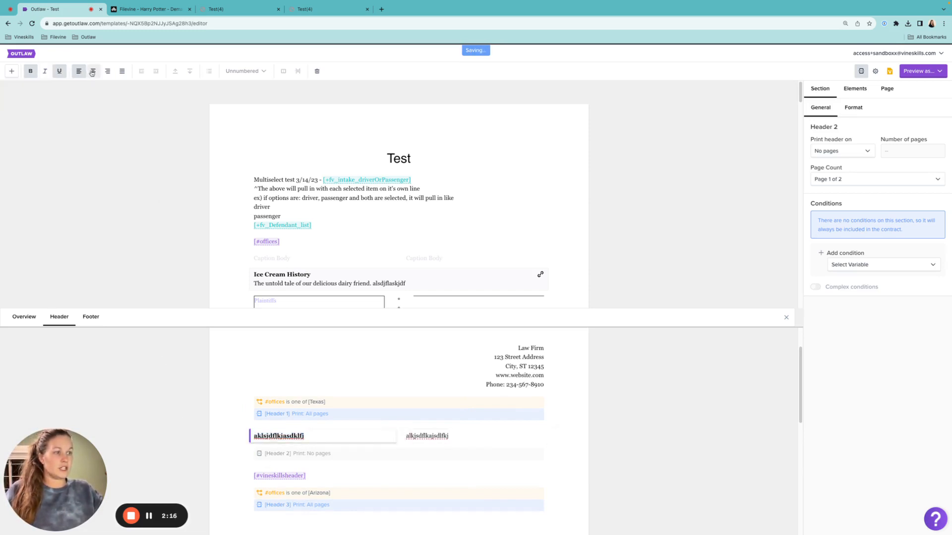
pyautogui.click(92, 71)
pyautogui.moveTo(461, 436); pyautogui.dragTo(403, 432)
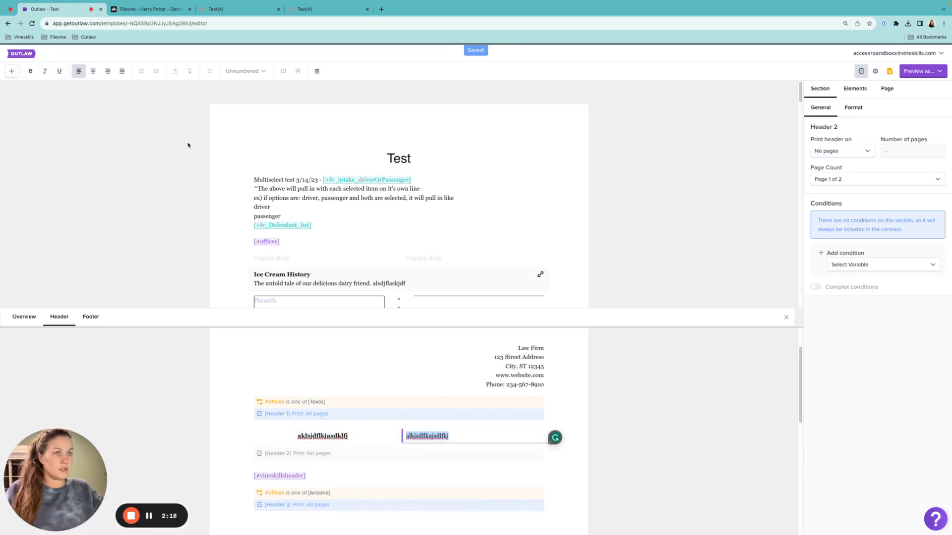
pyautogui.click(107, 71)
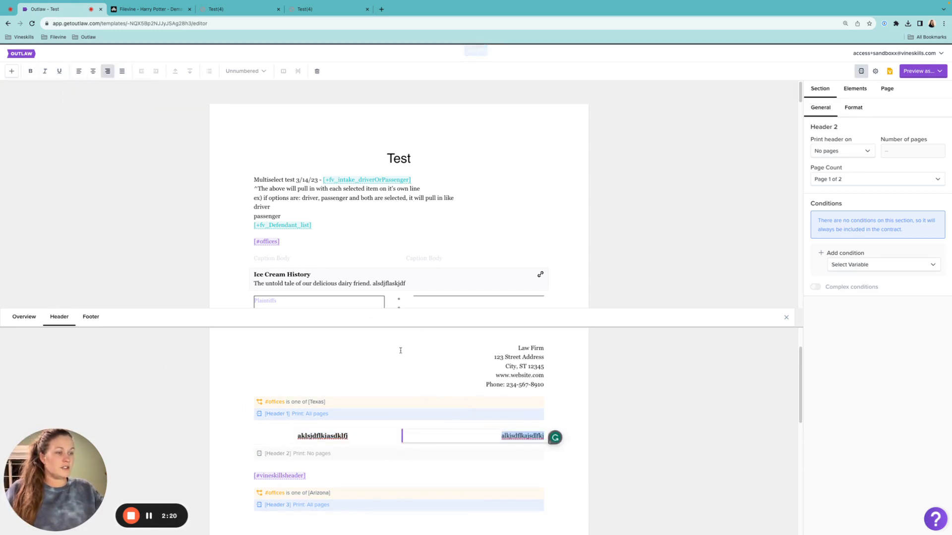
pyautogui.click(458, 439)
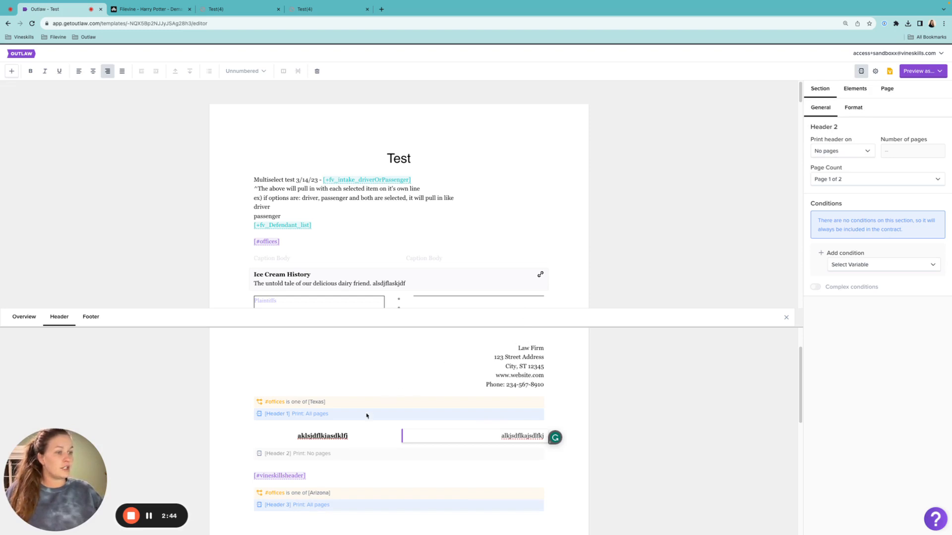
# Set Header 2 to print on all pages and look through the page count formats.
pyautogui.moveTo(266, 454); pyautogui.dragTo(292, 457)
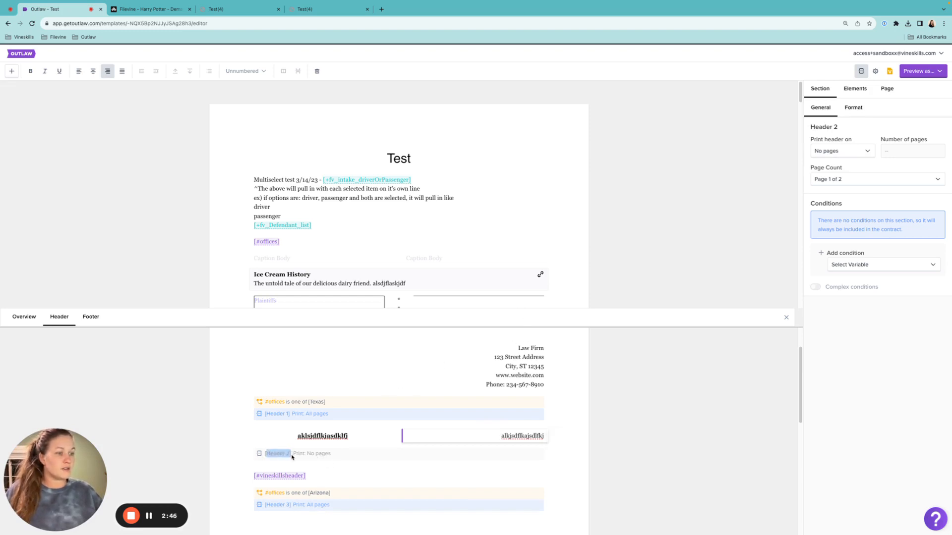
pyautogui.click(843, 151)
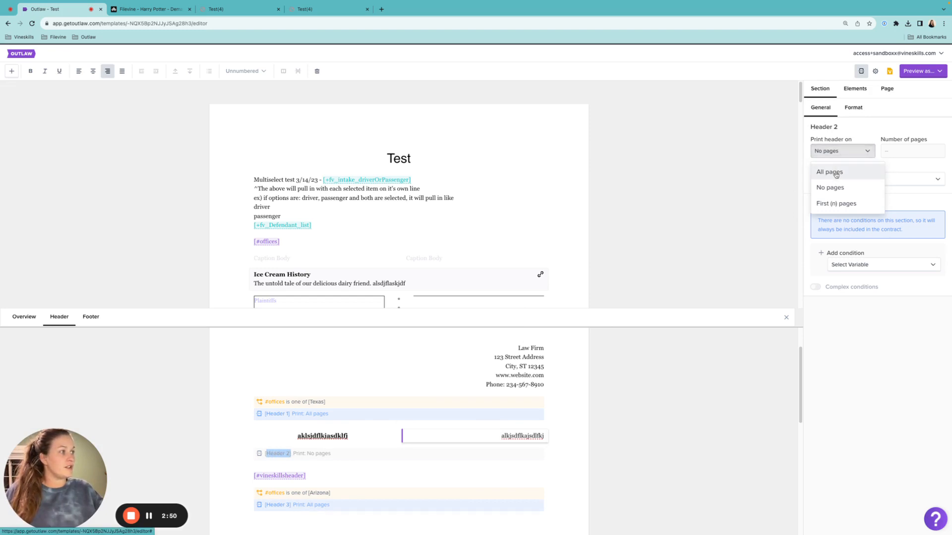
pyautogui.click(833, 172)
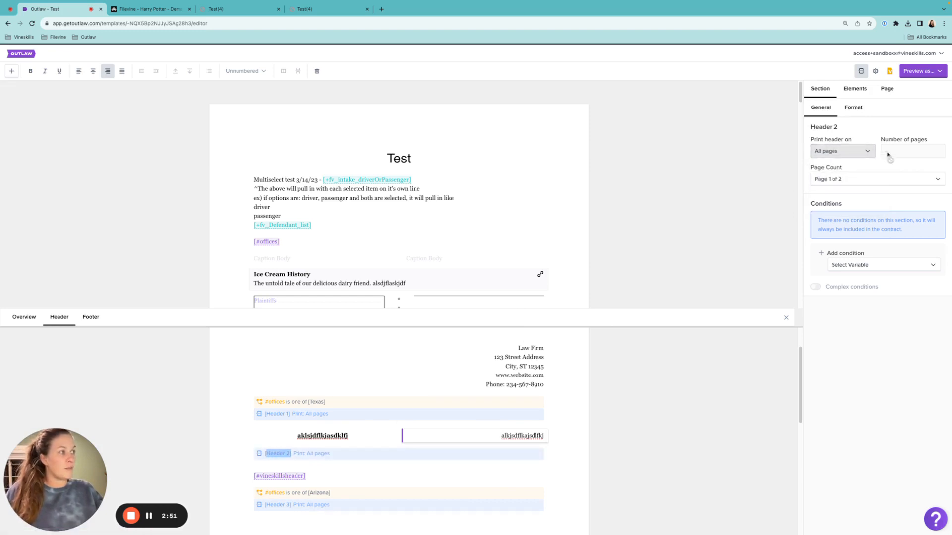
pyautogui.click(864, 181)
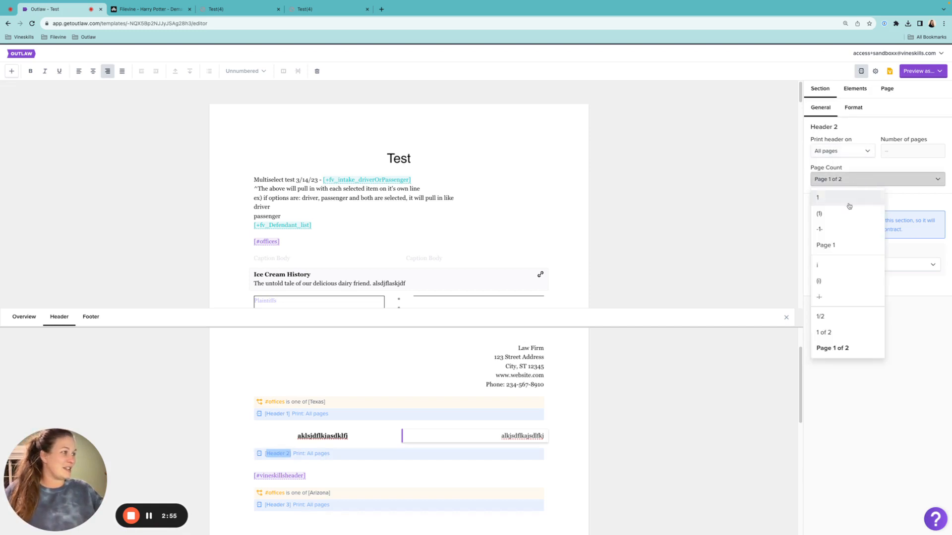
pyautogui.click(839, 322)
# Limit Header 2 to print only on the first 5 pages.
pyautogui.click(852, 151)
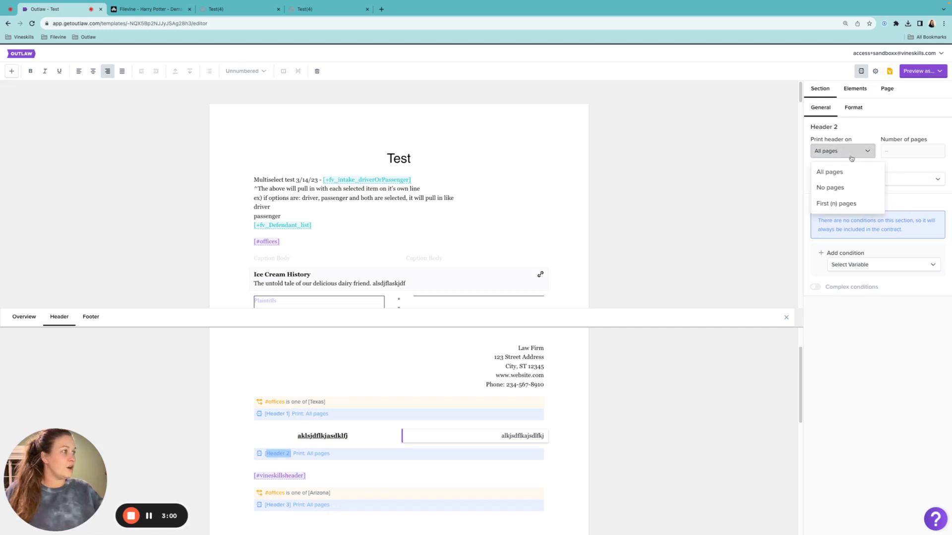
pyautogui.click(839, 202)
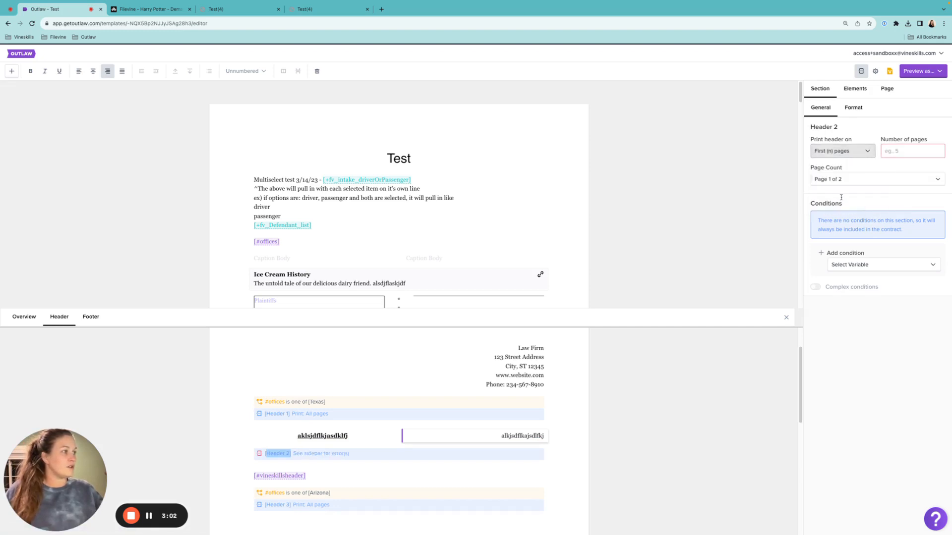
pyautogui.click(900, 151)
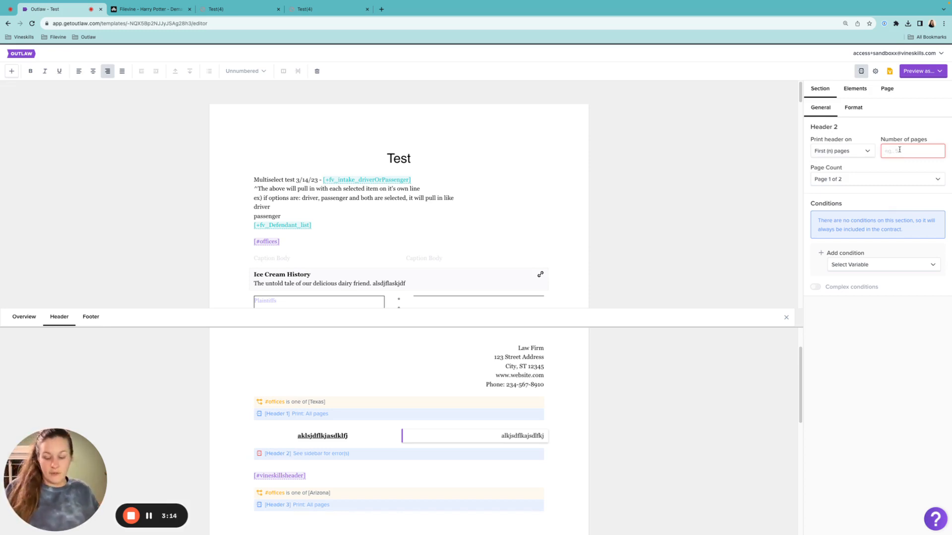
pyautogui.write('5')
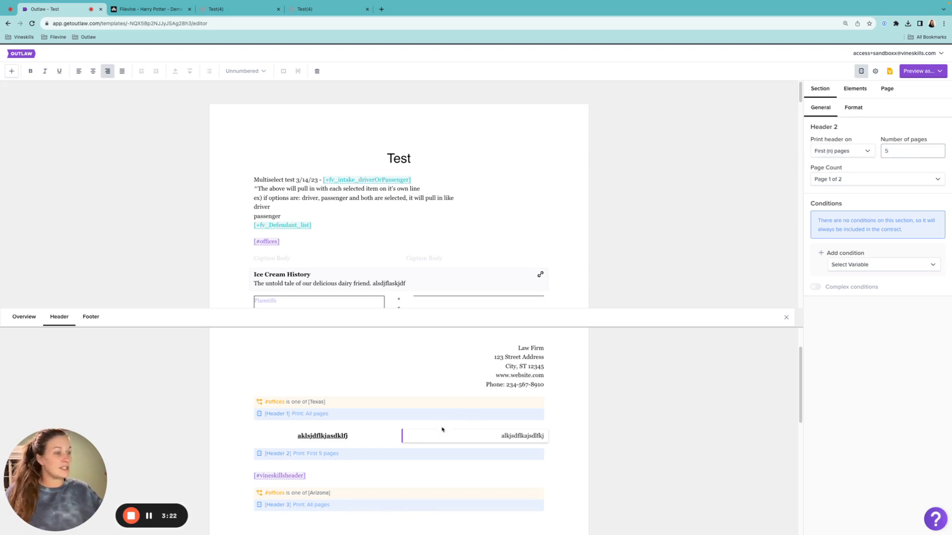
# Clear the Texas choice and remove the offices condition from Header 1.
pyautogui.click(395, 388)
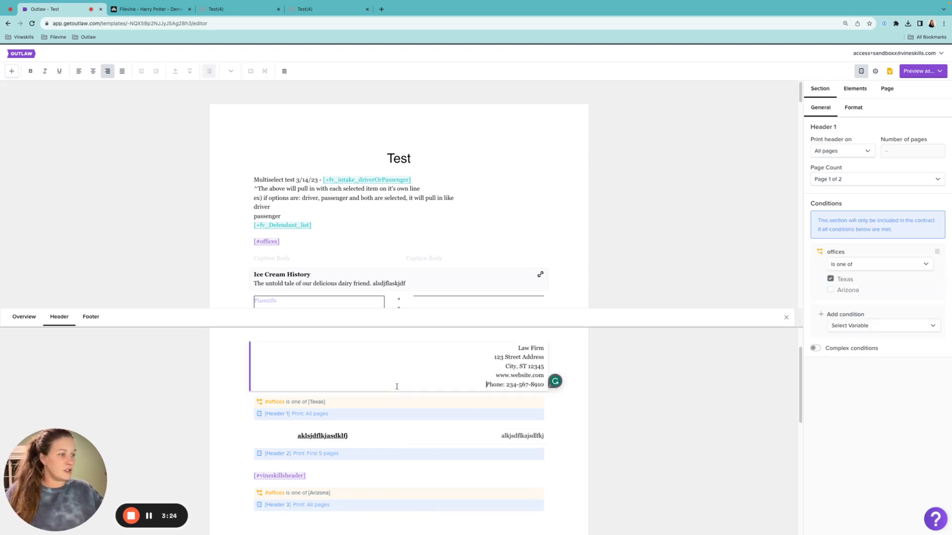
pyautogui.click(844, 283)
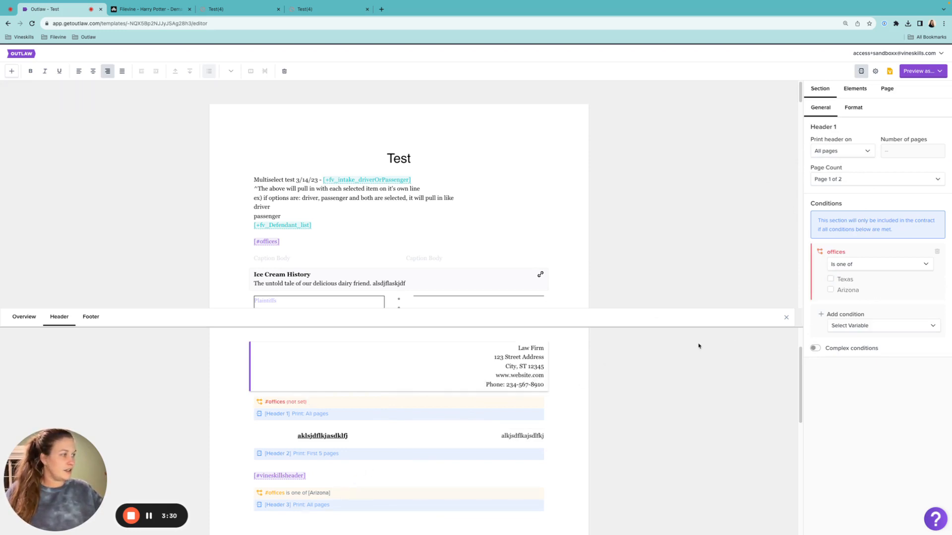
pyautogui.click(937, 252)
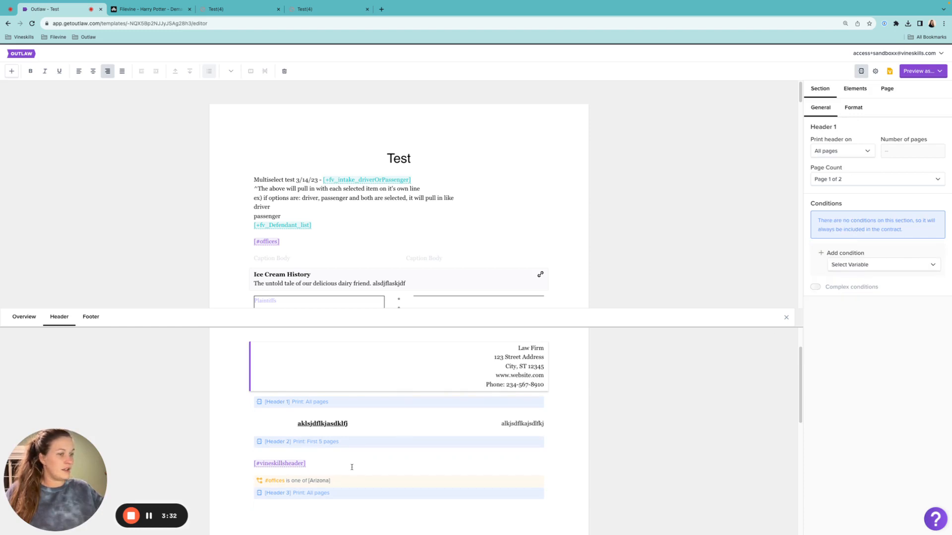
# Preview the template as a PDF and check which header prints across its pages, and close the preview.
pyautogui.click(345, 461)
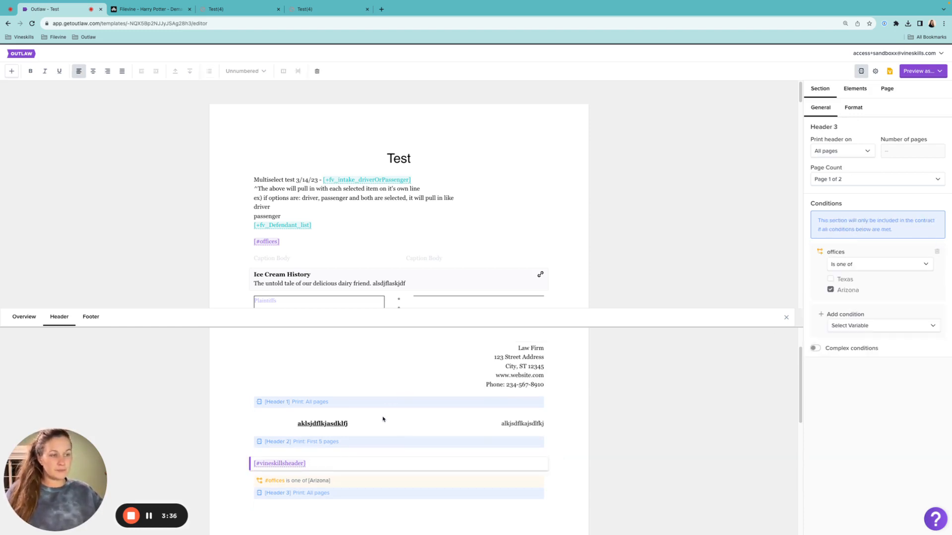
pyautogui.click(352, 426)
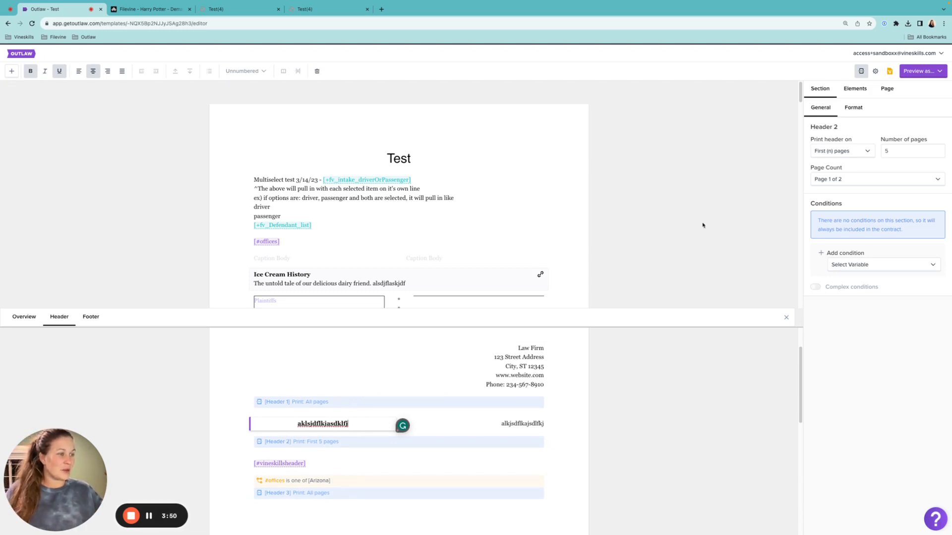
pyautogui.click(905, 72)
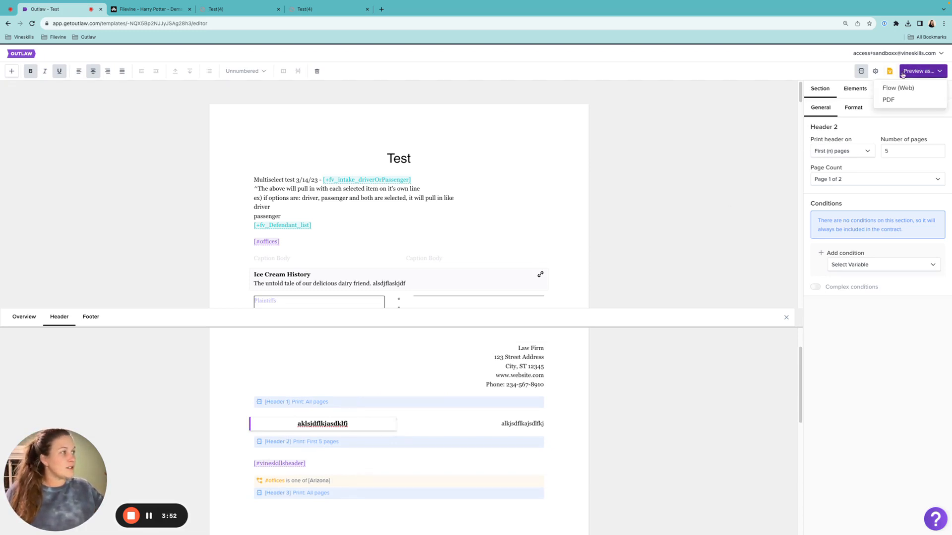
pyautogui.click(889, 101)
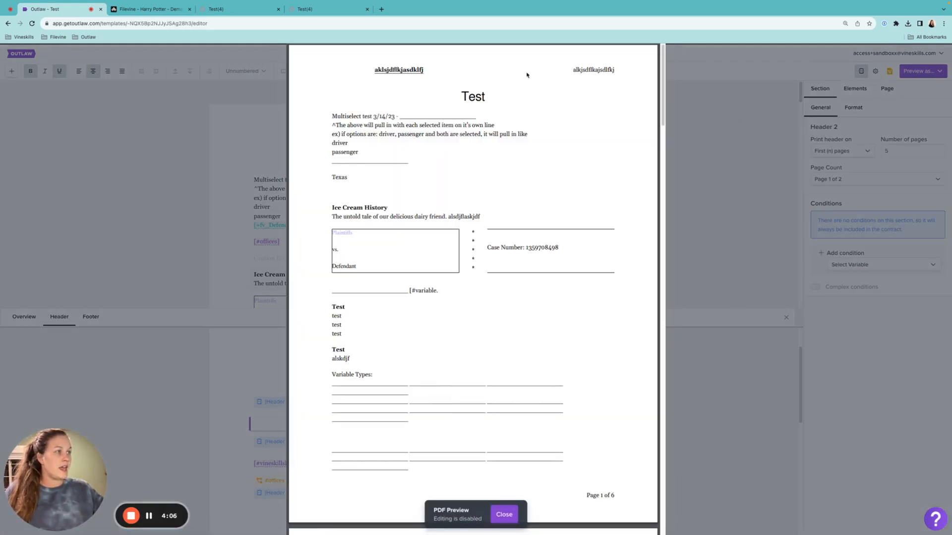
pyautogui.scroll(-5, 486, 130)
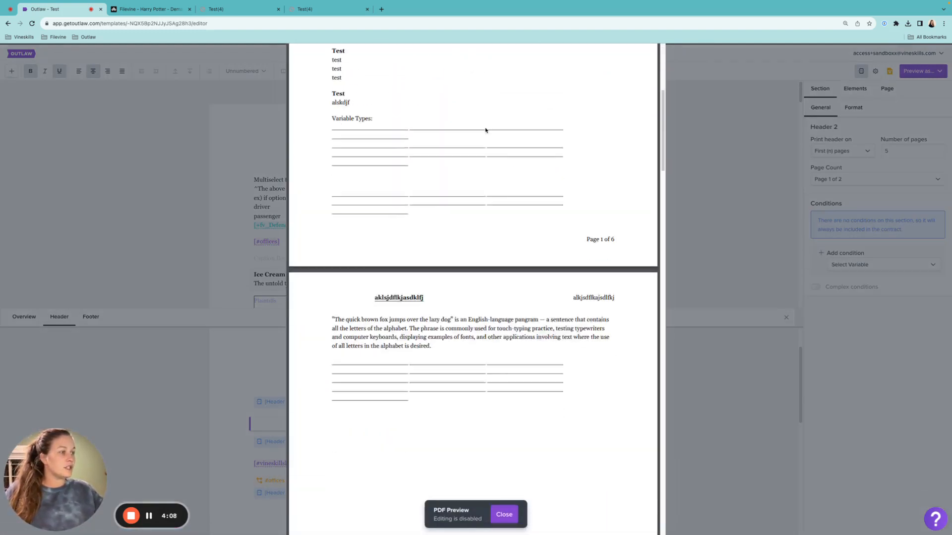
pyautogui.scroll(-3, 486, 131)
pyautogui.scroll(-6, 486, 130)
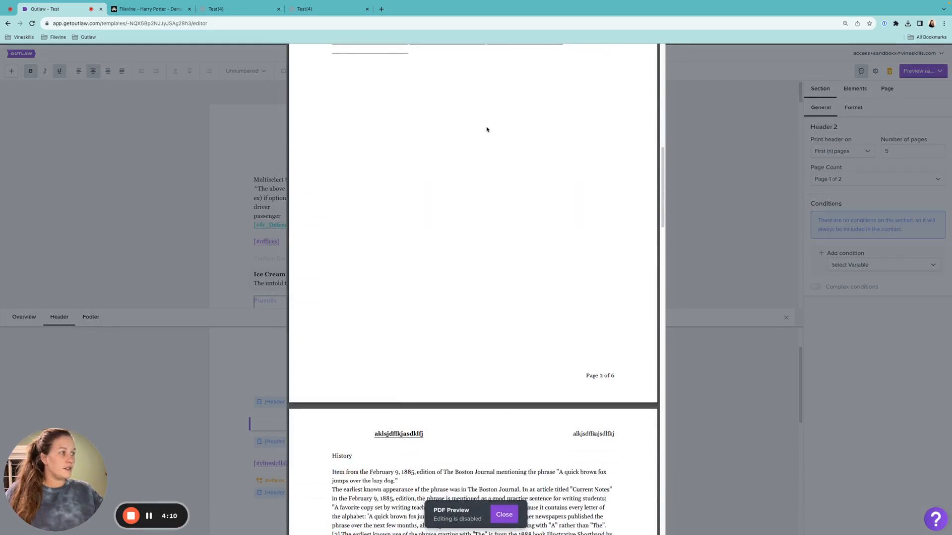
pyautogui.scroll(14, 487, 128)
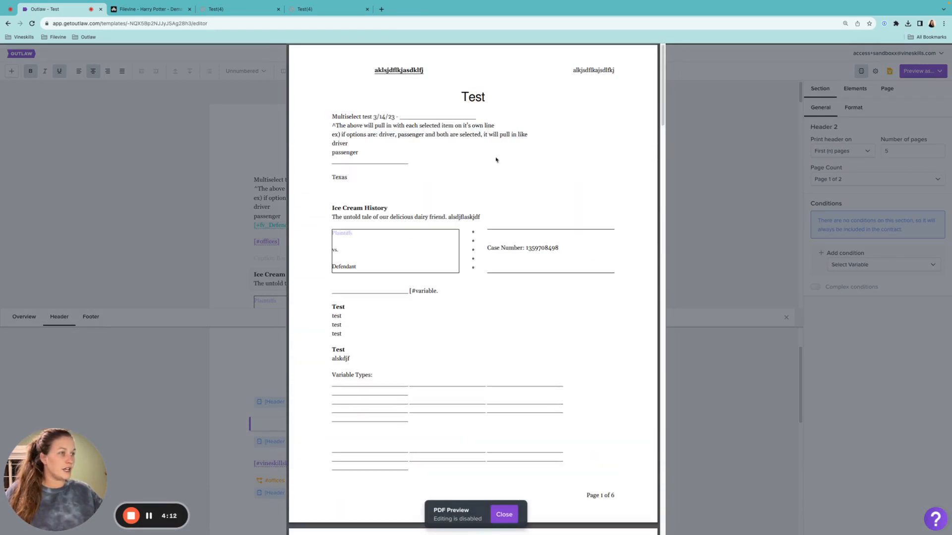
pyautogui.click(675, 165)
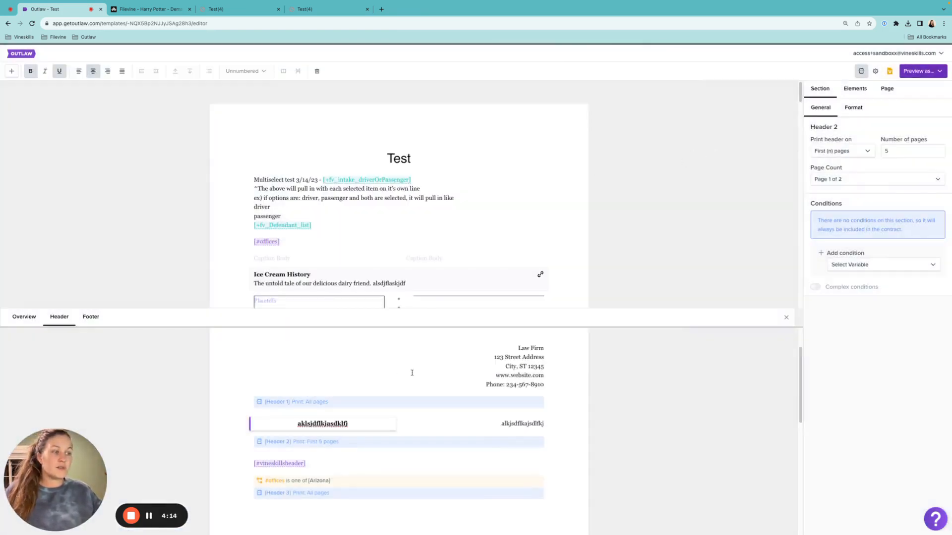
# Add a condition to Header 1 so it is included only when offices is one of Texas.
pyautogui.click(390, 370)
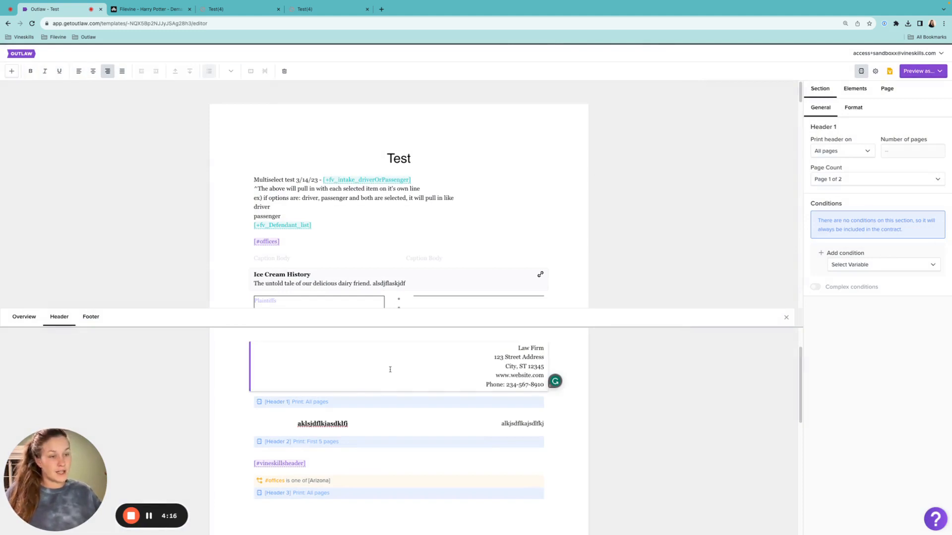
pyautogui.click(370, 423)
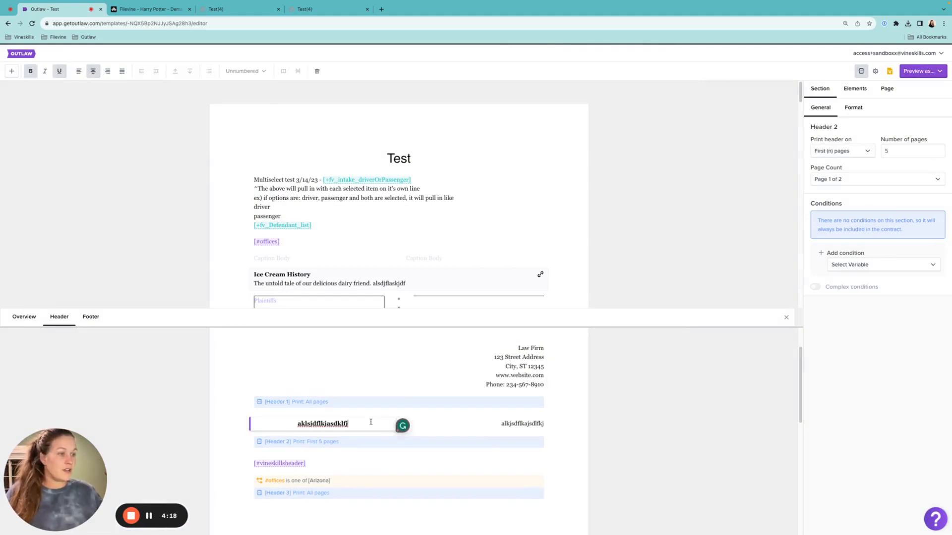
pyautogui.click(378, 389)
pyautogui.click(900, 266)
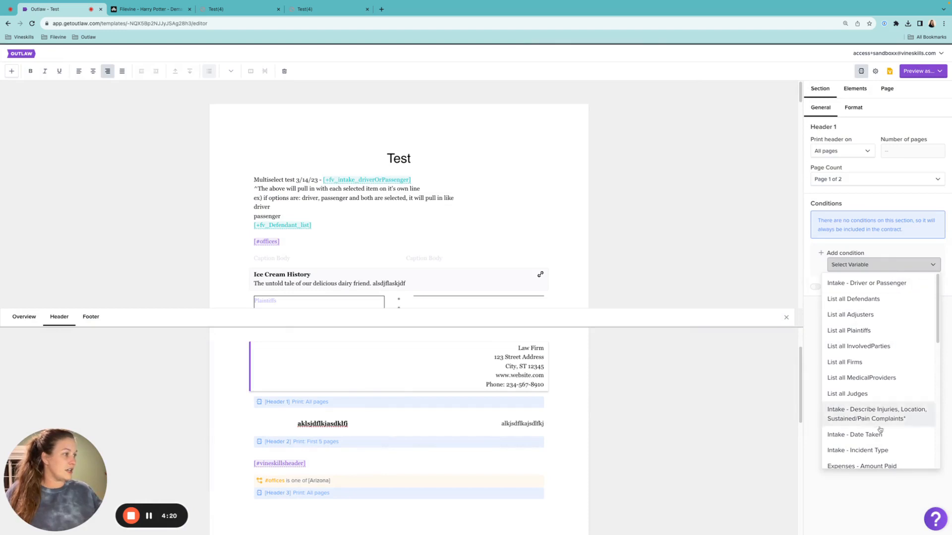
pyautogui.scroll(-10, 875, 391)
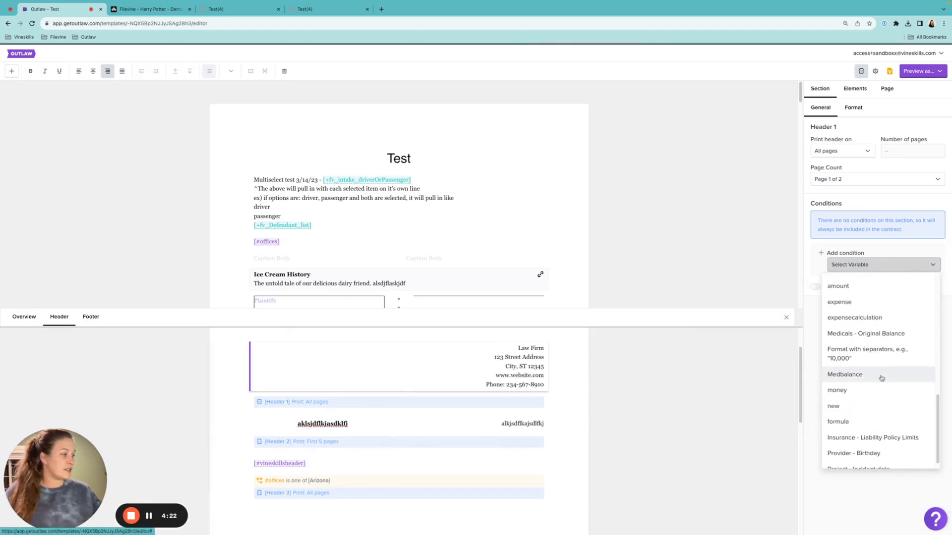
pyautogui.scroll(-1, 882, 379)
pyautogui.scroll(3, 882, 379)
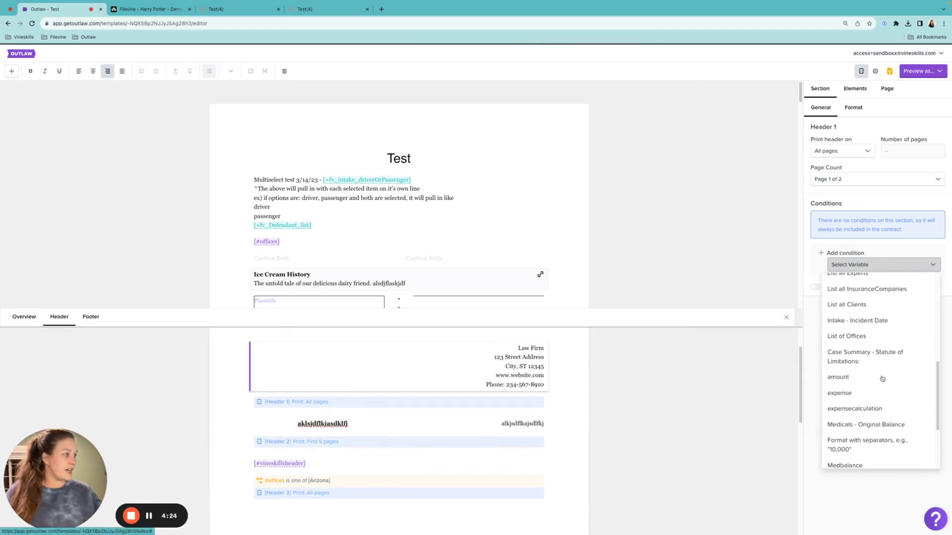
pyautogui.click(869, 340)
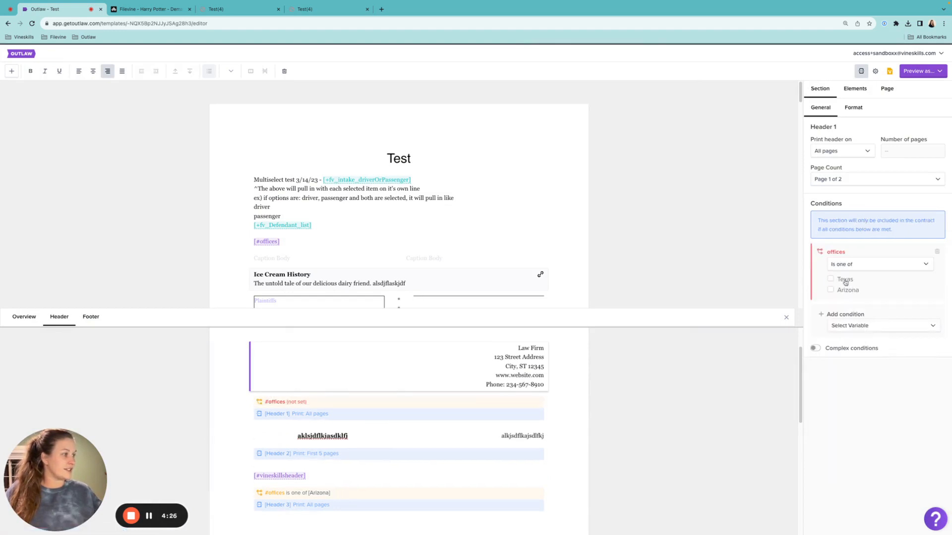
pyautogui.click(846, 282)
# Review the labels, print settings and conditions of Headers 1, 2 and 3.
pyautogui.click(441, 432)
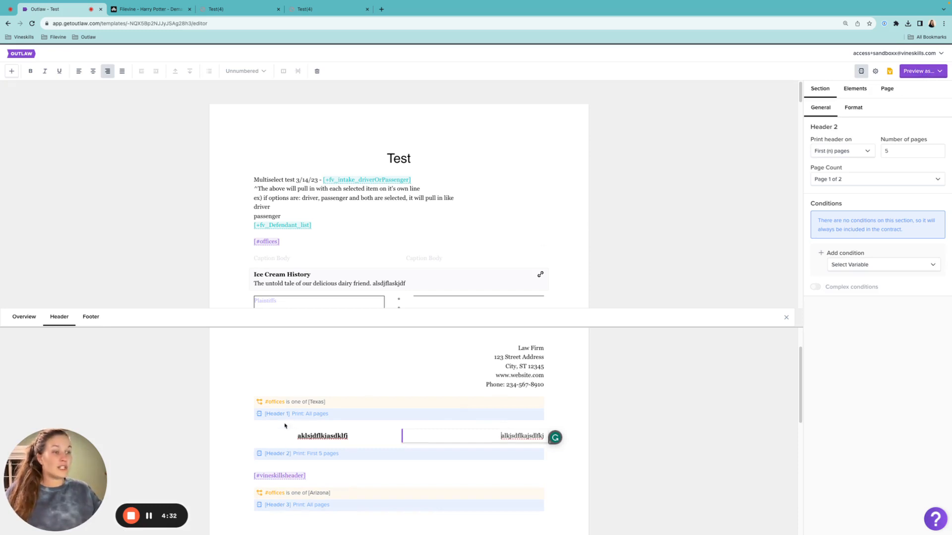
pyautogui.moveTo(266, 454); pyautogui.dragTo(303, 454)
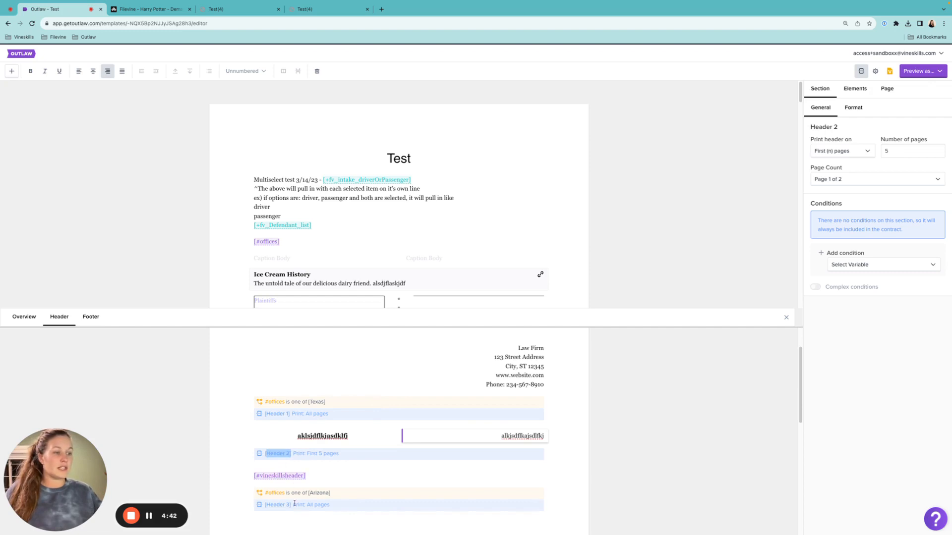
pyautogui.moveTo(270, 414); pyautogui.dragTo(291, 415)
pyautogui.moveTo(265, 505); pyautogui.dragTo(294, 507)
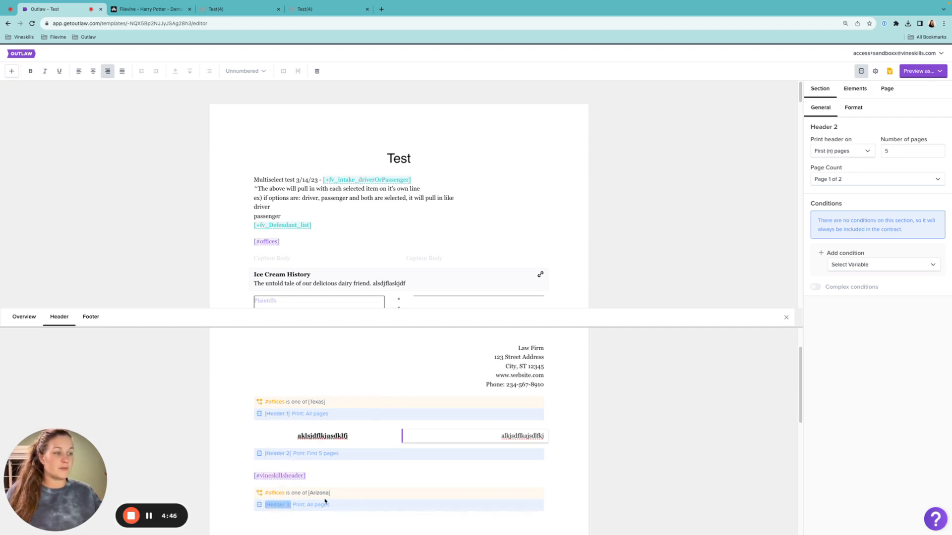
pyautogui.click(334, 477)
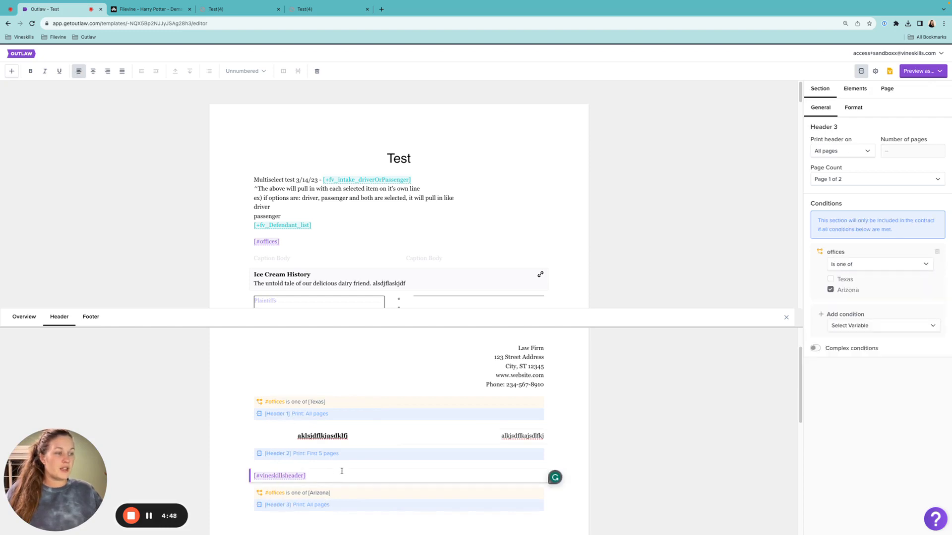
pyautogui.click(421, 385)
# Permanently delete the two-column Header 2.
pyautogui.click(368, 438)
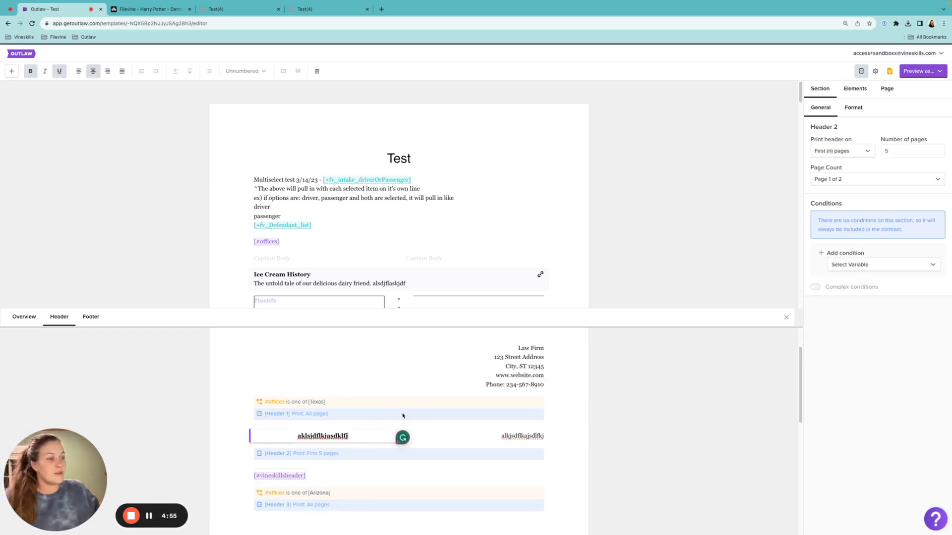
pyautogui.click(317, 72)
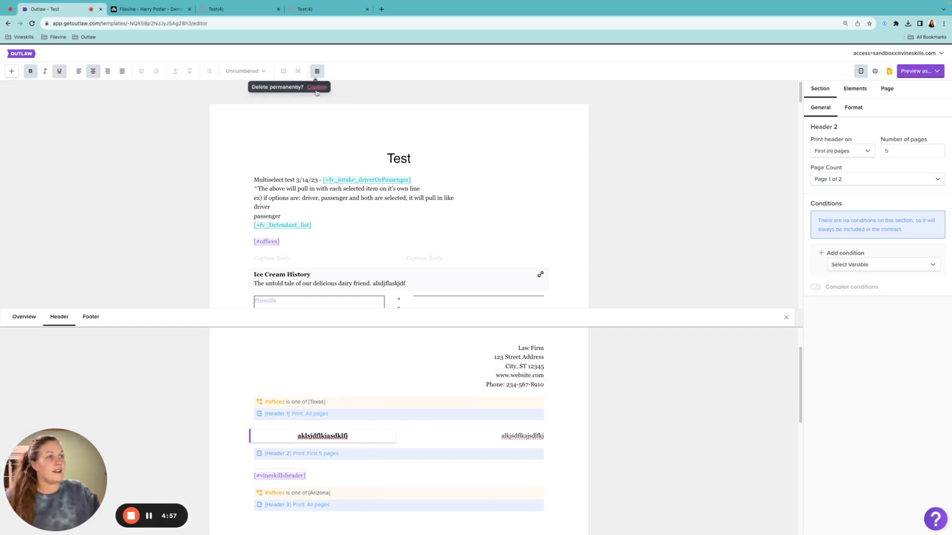
pyautogui.click(318, 87)
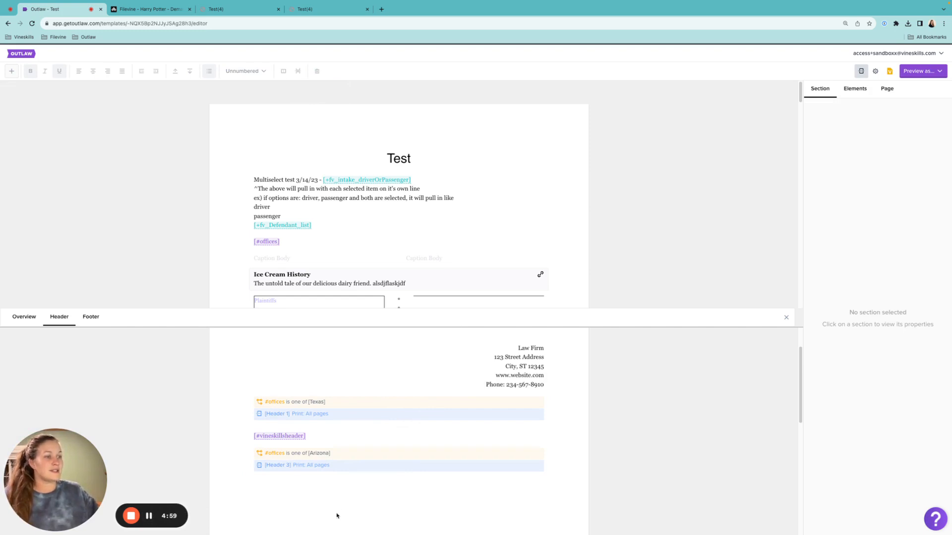
# Examine Header 1's law firm contact text and the image assigned to Header 3's vineskillsheader variable.
pyautogui.click(471, 383)
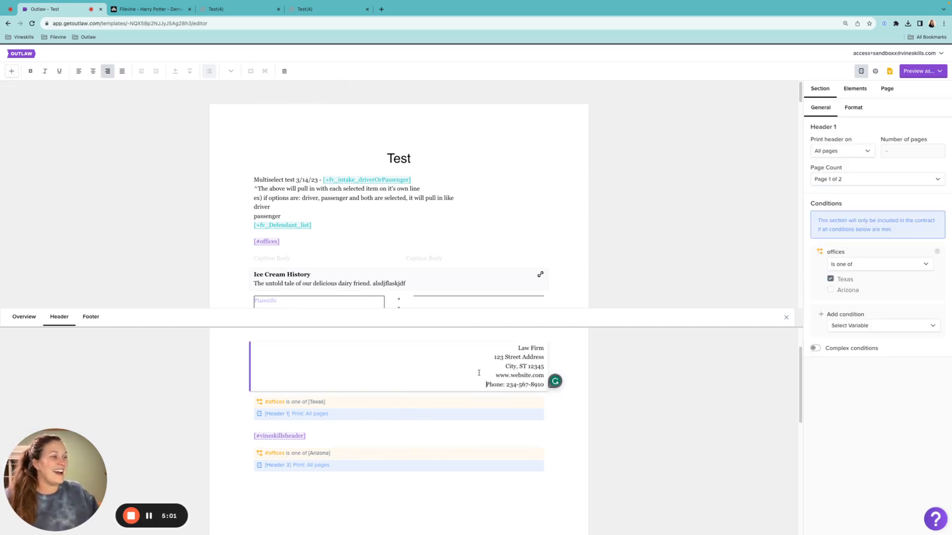
pyautogui.moveTo(508, 346); pyautogui.dragTo(539, 388)
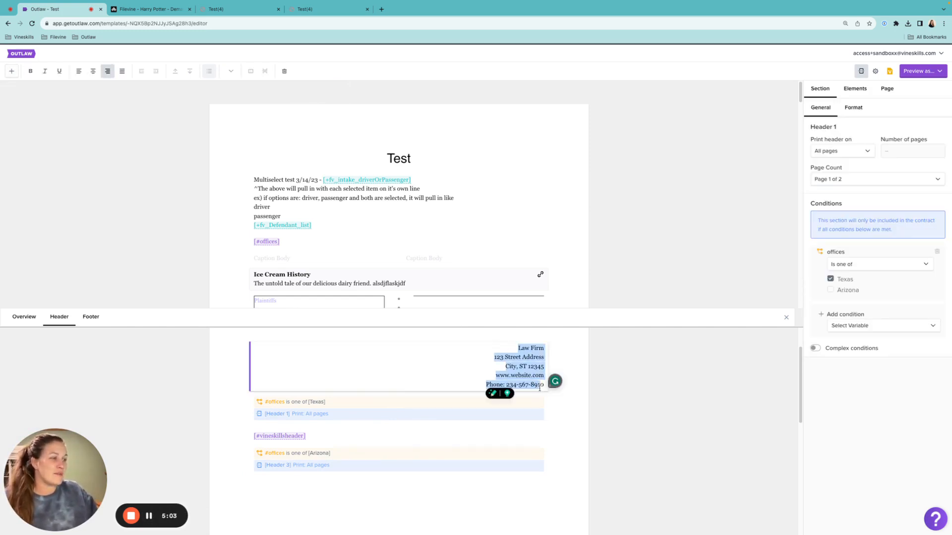
pyautogui.click(331, 437)
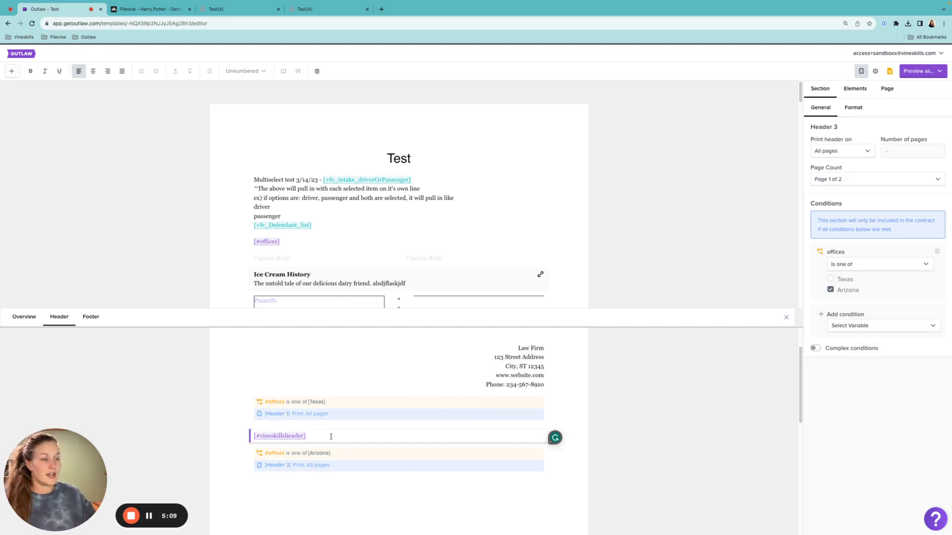
pyautogui.click(283, 438)
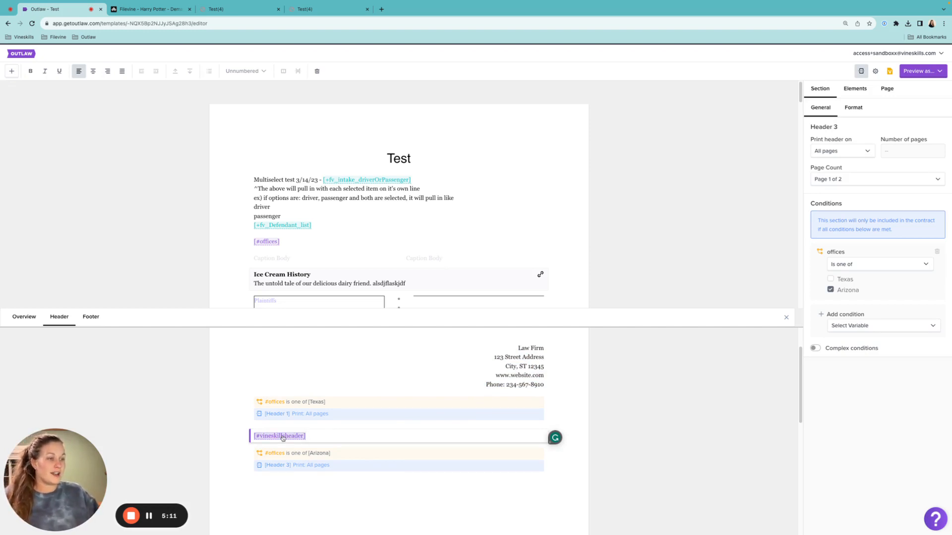
pyautogui.click(283, 439)
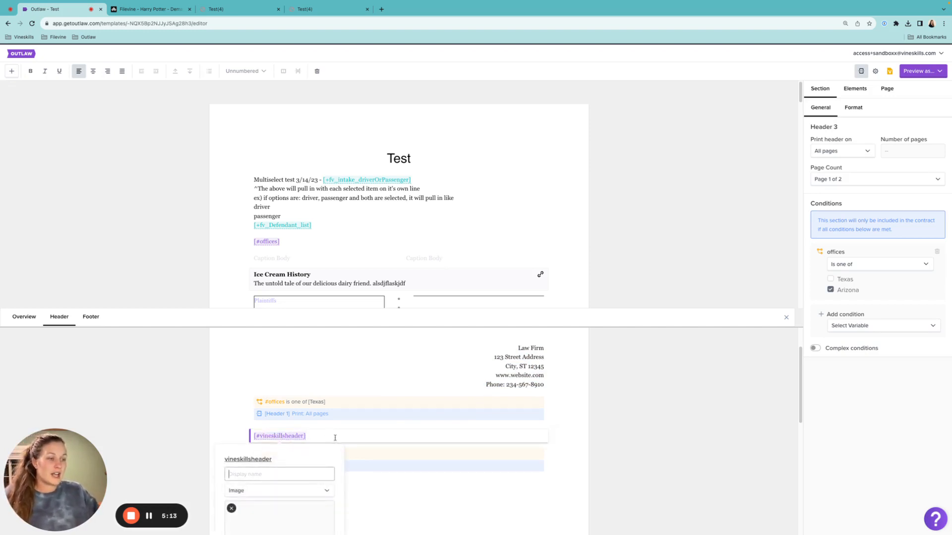
pyautogui.scroll(-1, 334, 438)
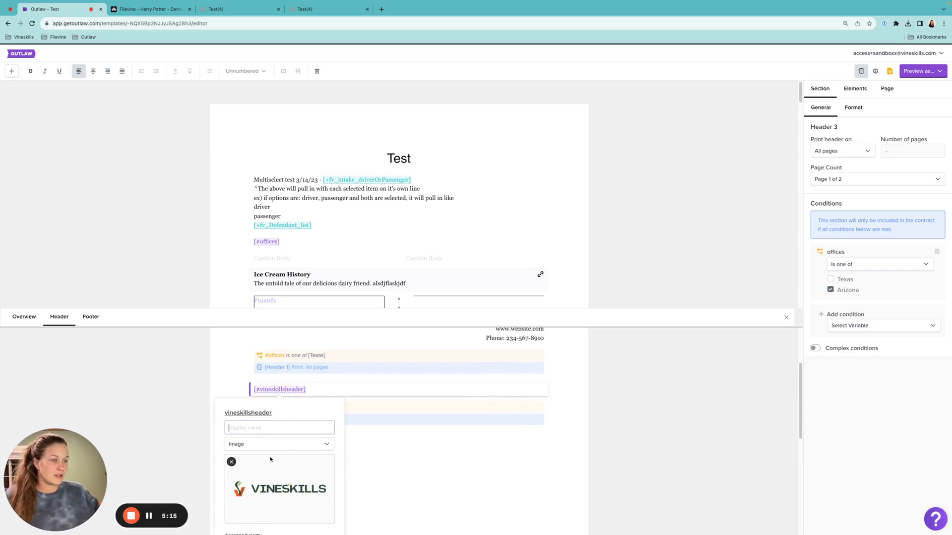
# Replace the vineskillsheader variable in Header 3 with a new variable named arizonaletterhead.
pyautogui.click(321, 389)
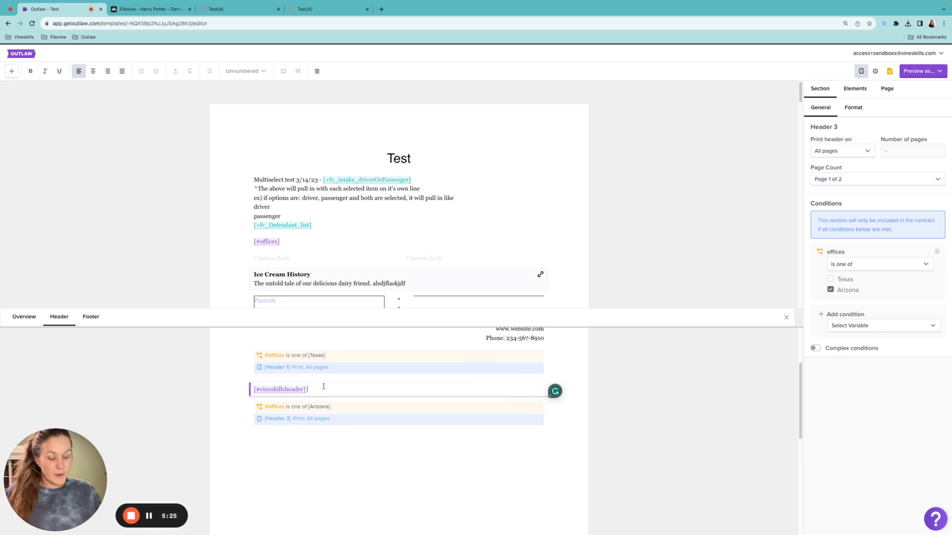
pyautogui.write('[')
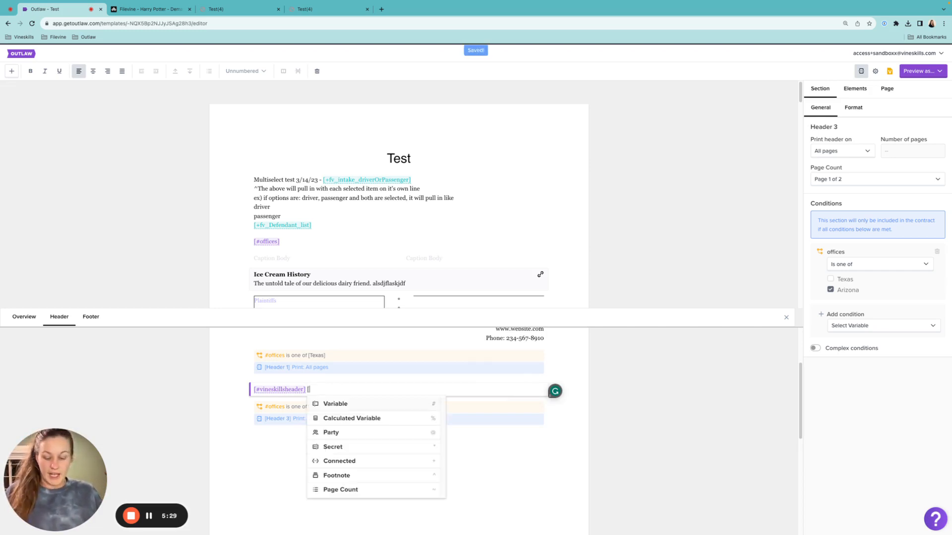
pyautogui.write('#')
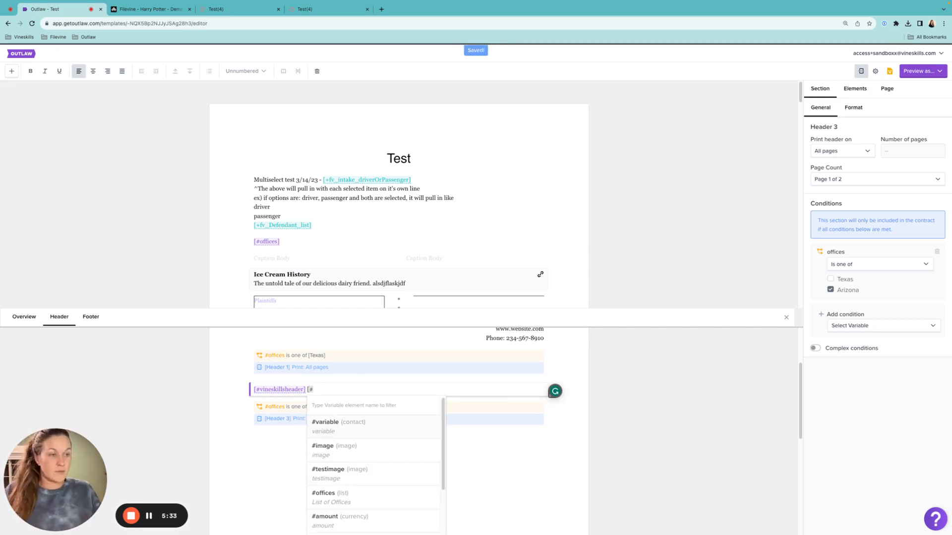
pyautogui.write('ari')
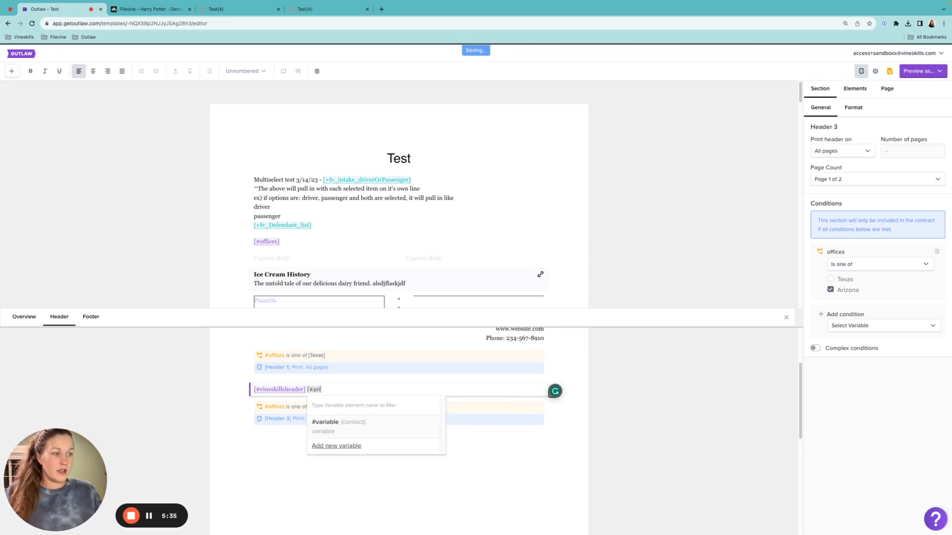
pyautogui.write('zonalette')
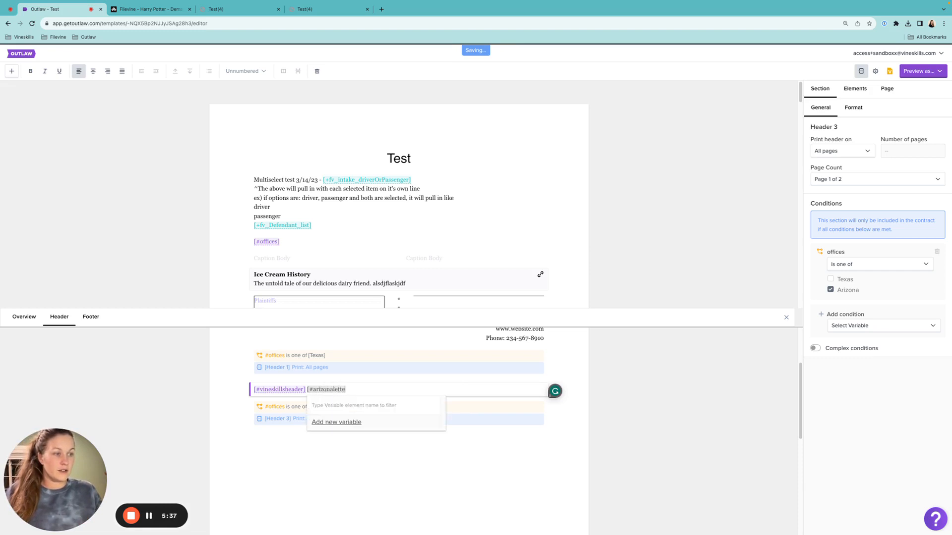
pyautogui.write('rhead]')
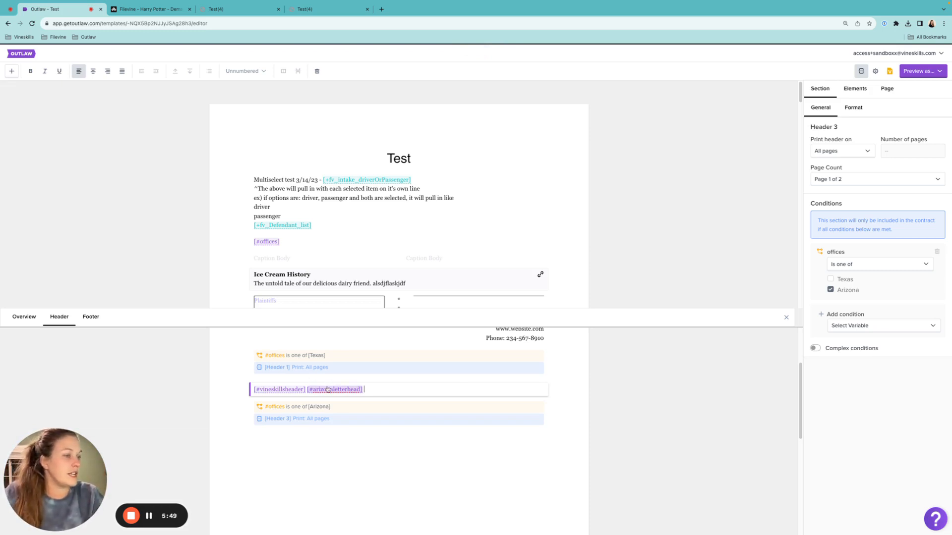
pyautogui.moveTo(306, 390); pyautogui.dragTo(233, 388)
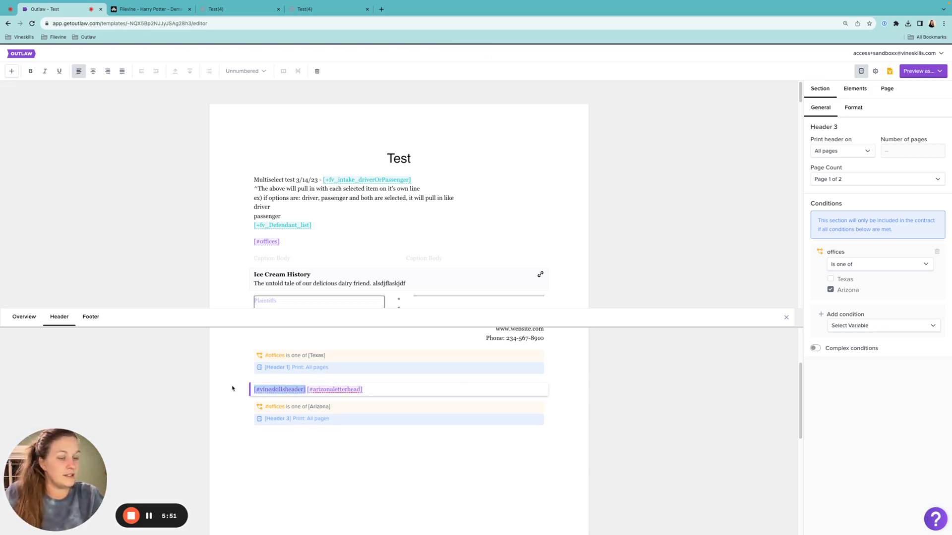
pyautogui.press('BackSpace')
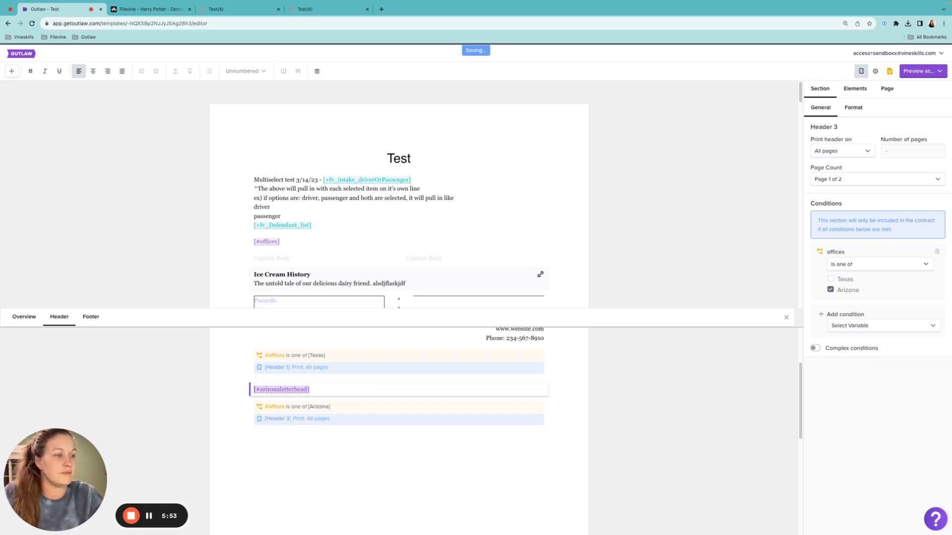
# Change the arizonaletterhead variable in Header 3 to the Image type and upload VS-FullLogo-Color-Lrg.png as its image.
pyautogui.click(274, 392)
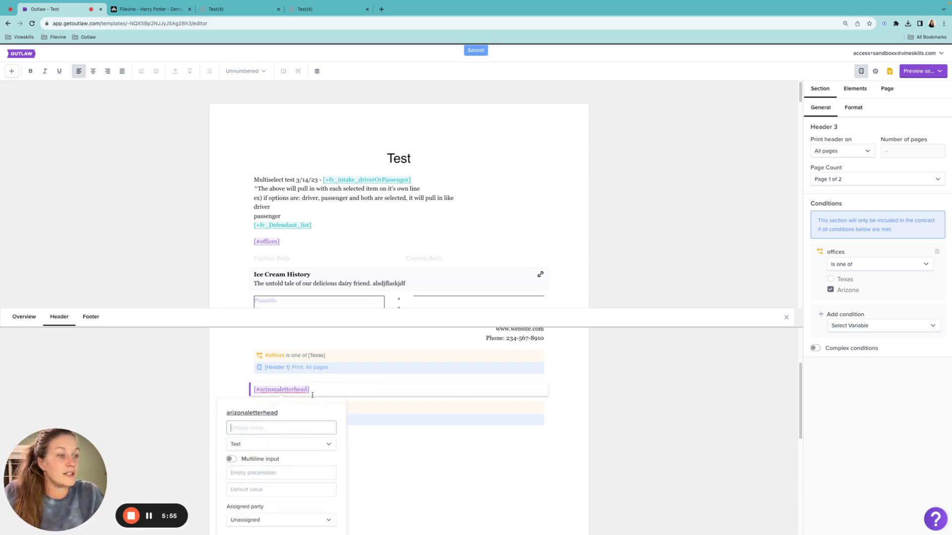
pyautogui.scroll(-2, 309, 427)
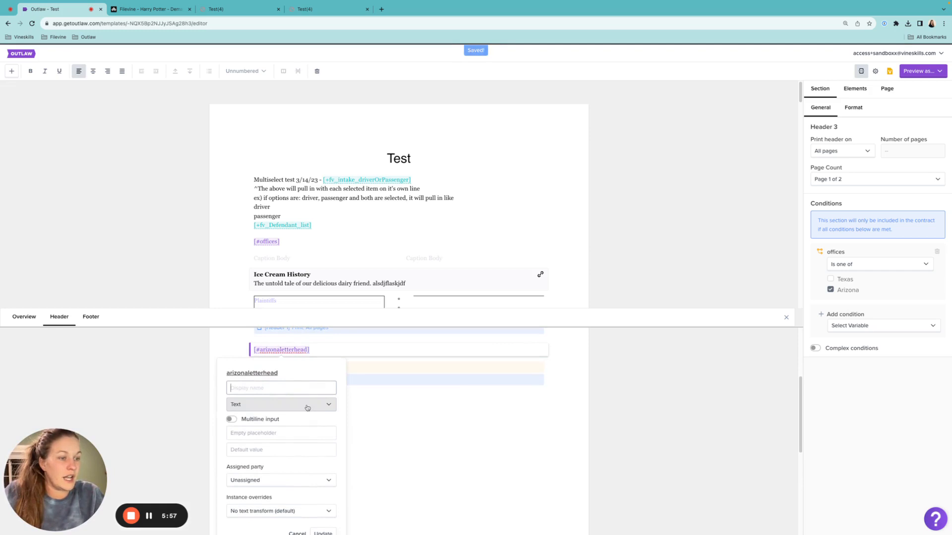
pyautogui.click(307, 408)
pyautogui.scroll(-1, 258, 501)
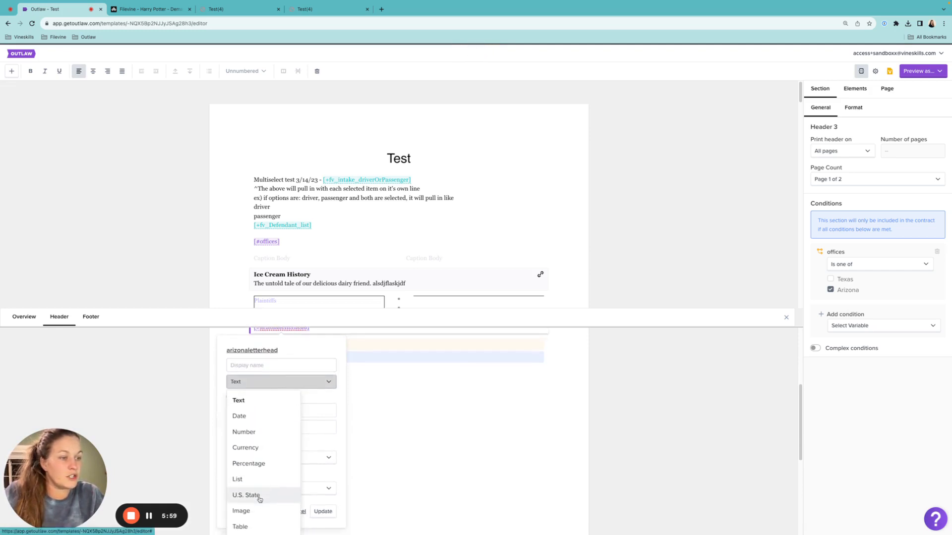
pyautogui.click(248, 511)
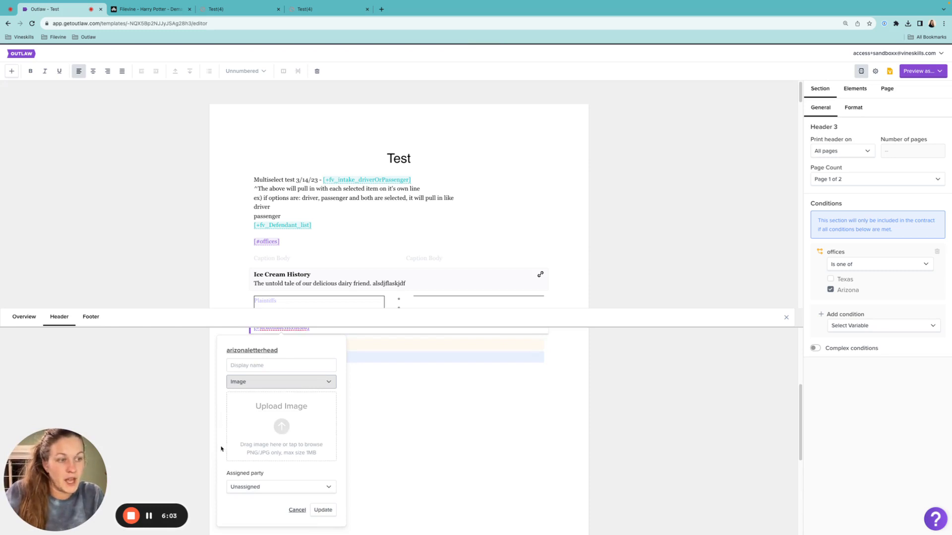
pyautogui.click(281, 430)
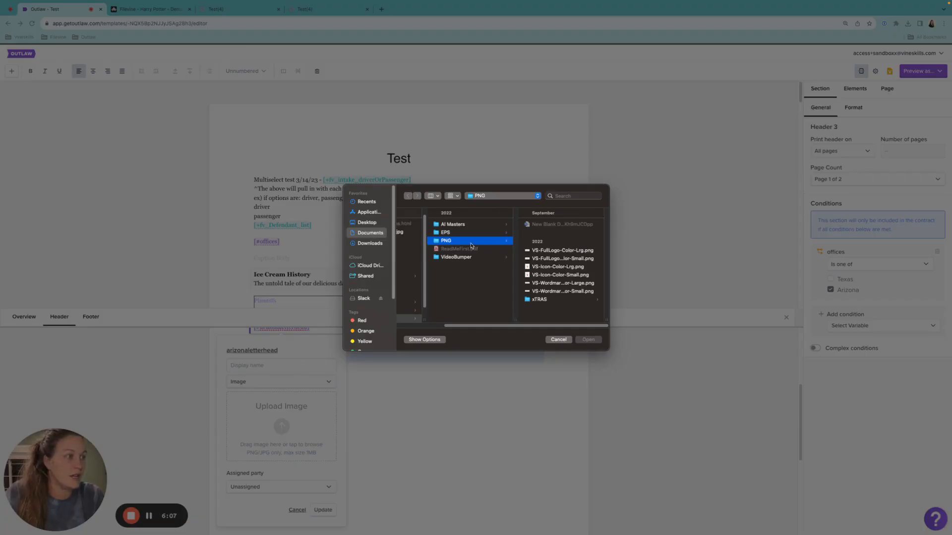
pyautogui.click(568, 251)
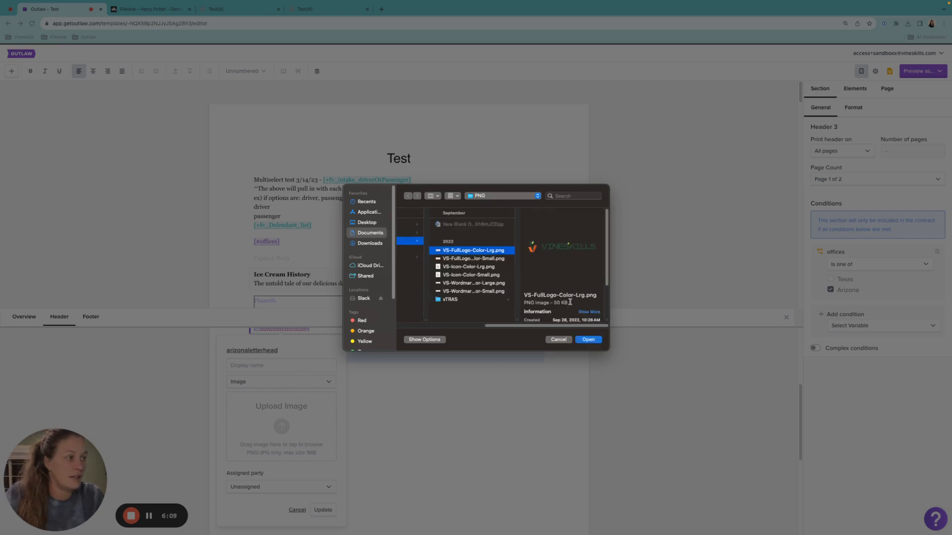
pyautogui.click(587, 340)
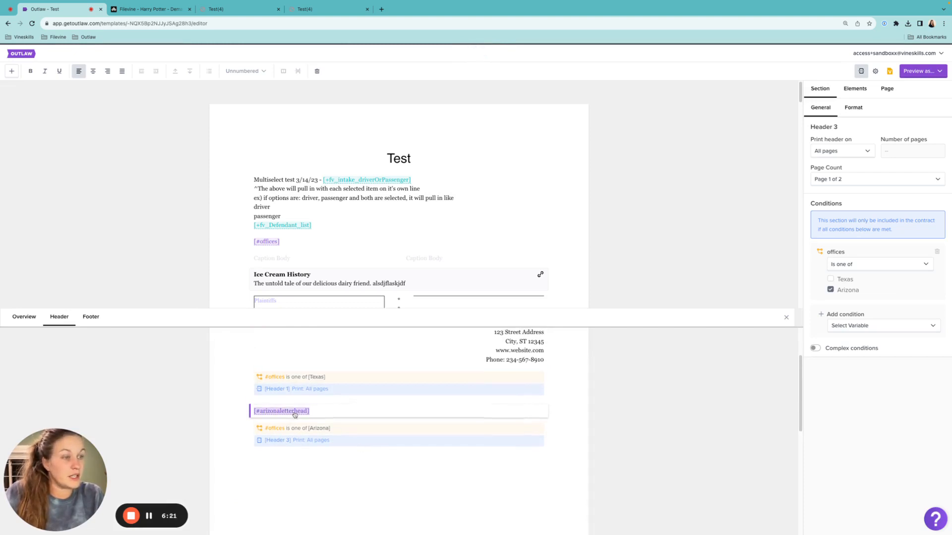
# Check the image assigned to arizonaletterhead, and compare Header 1's contact text and Texas condition with Header 3.
pyautogui.click(295, 413)
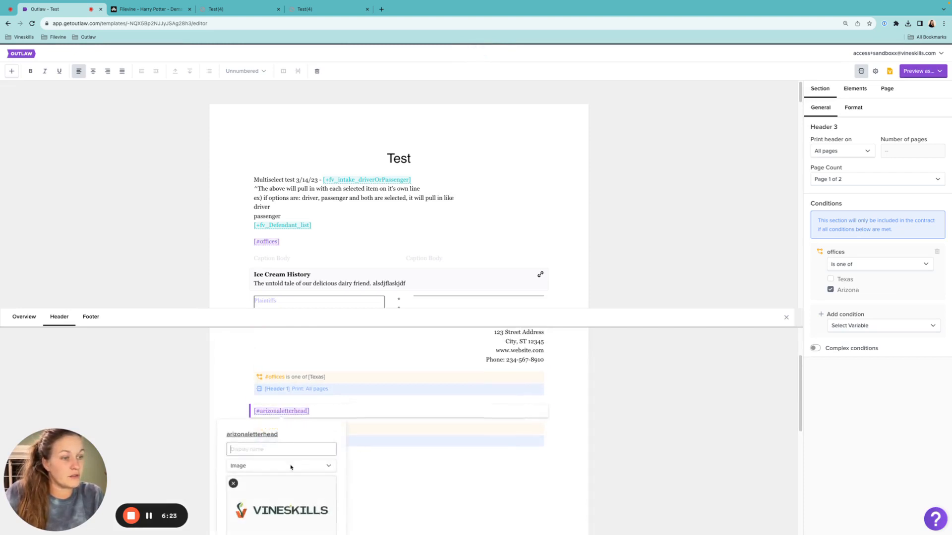
pyautogui.scroll(-2, 292, 486)
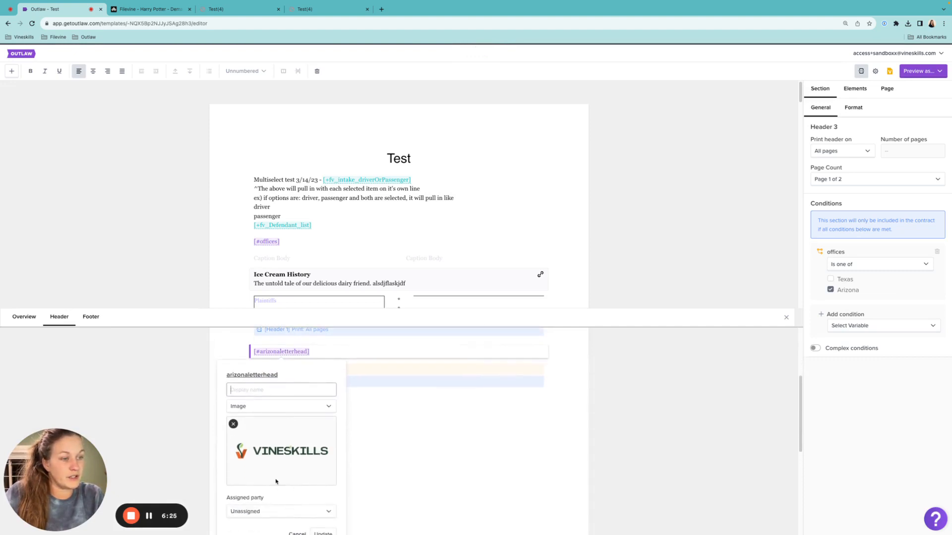
pyautogui.click(447, 445)
pyautogui.scroll(2, 416, 426)
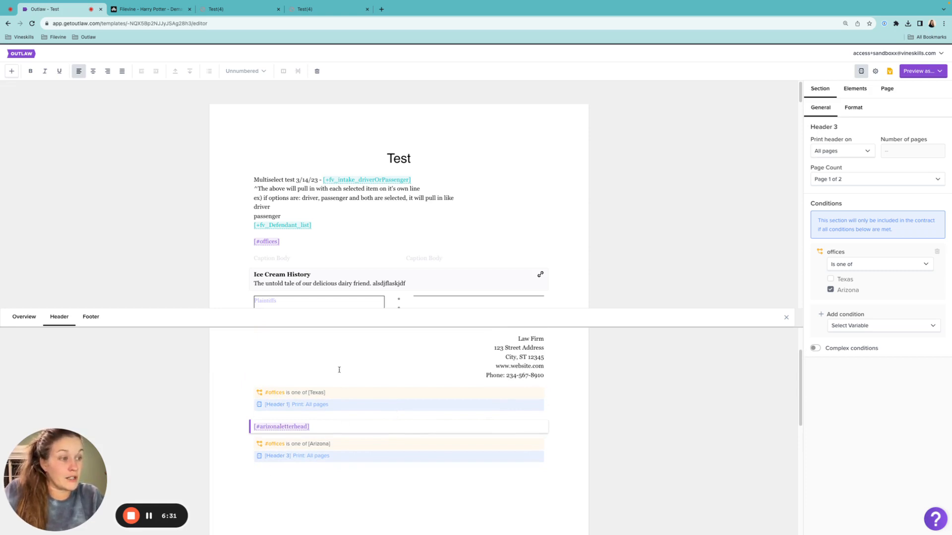
pyautogui.moveTo(508, 337); pyautogui.dragTo(547, 379)
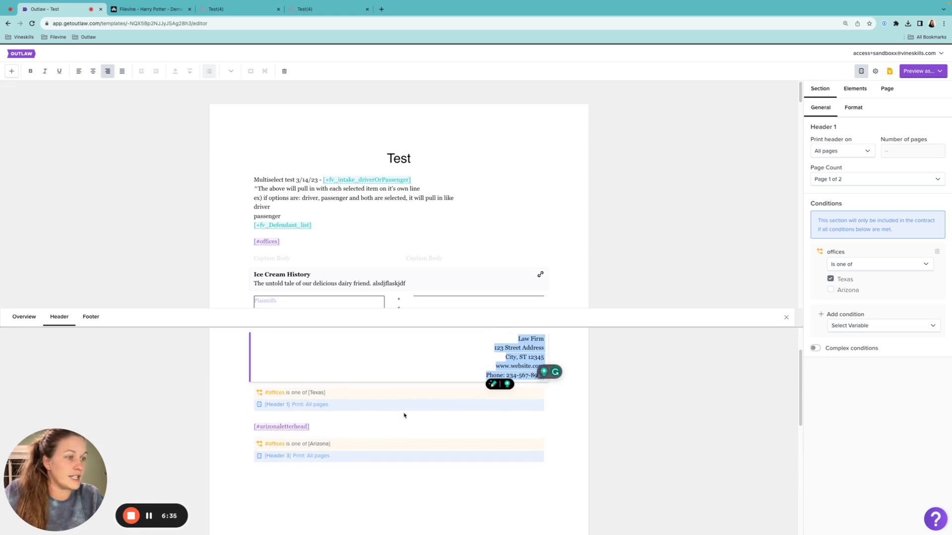
pyautogui.moveTo(268, 394); pyautogui.dragTo(345, 396)
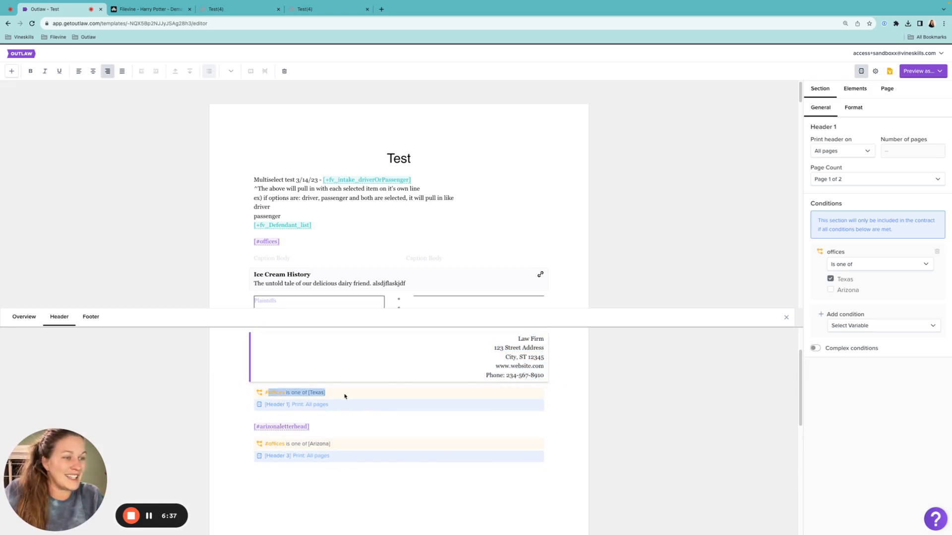
pyautogui.click(319, 428)
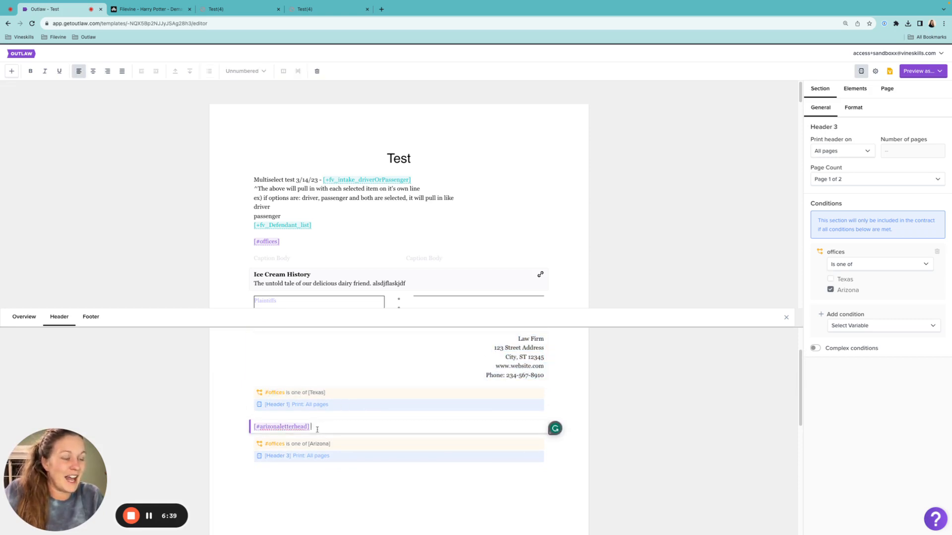
pyautogui.click(288, 430)
pyautogui.click(310, 431)
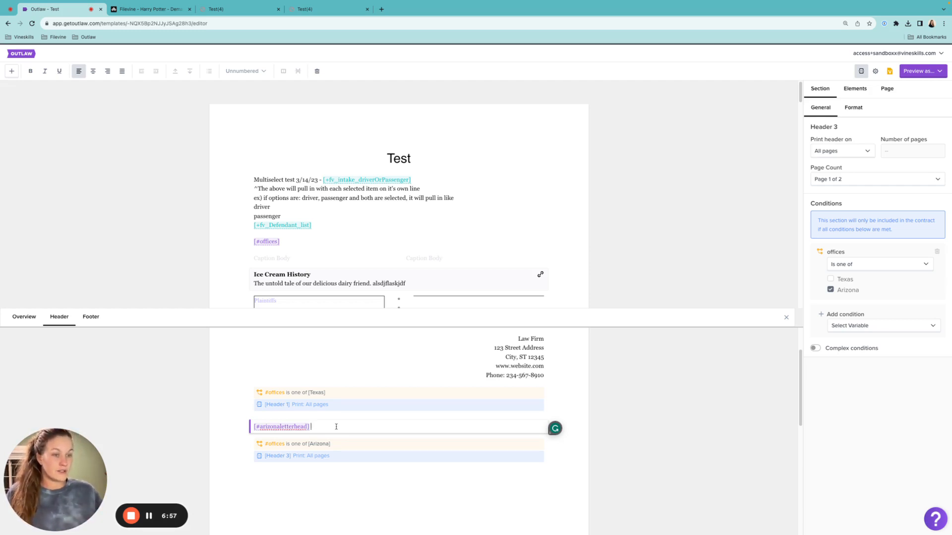
pyautogui.moveTo(324, 423); pyautogui.dragTo(252, 428)
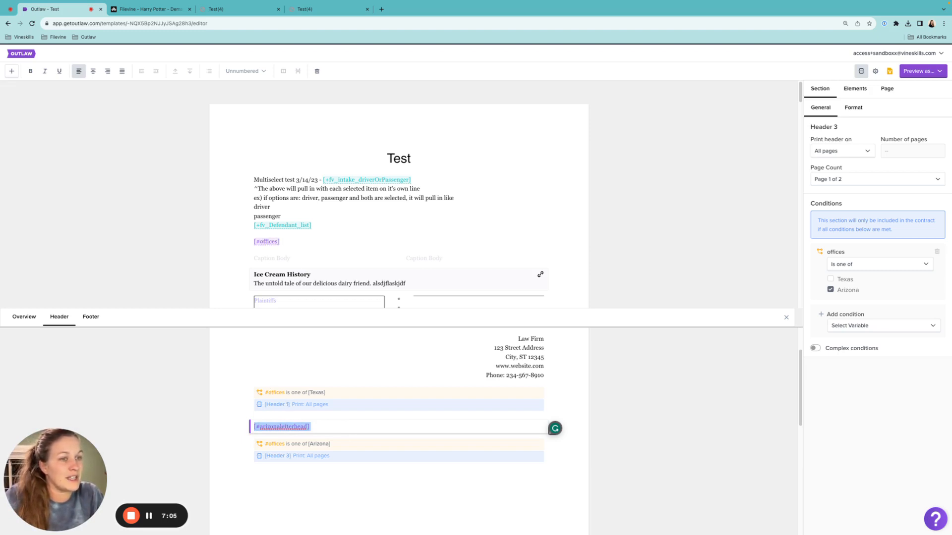
# Insert the connected variable +fv_casesummary_state after #offices on the Select Office Location line of the template overview.
pyautogui.click(24, 316)
pyautogui.click(415, 366)
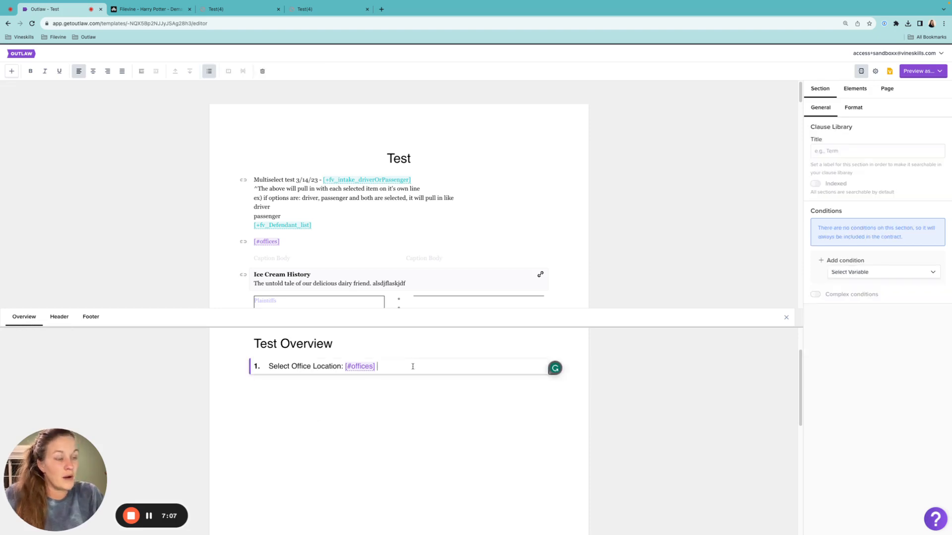
pyautogui.write('[+fv_')
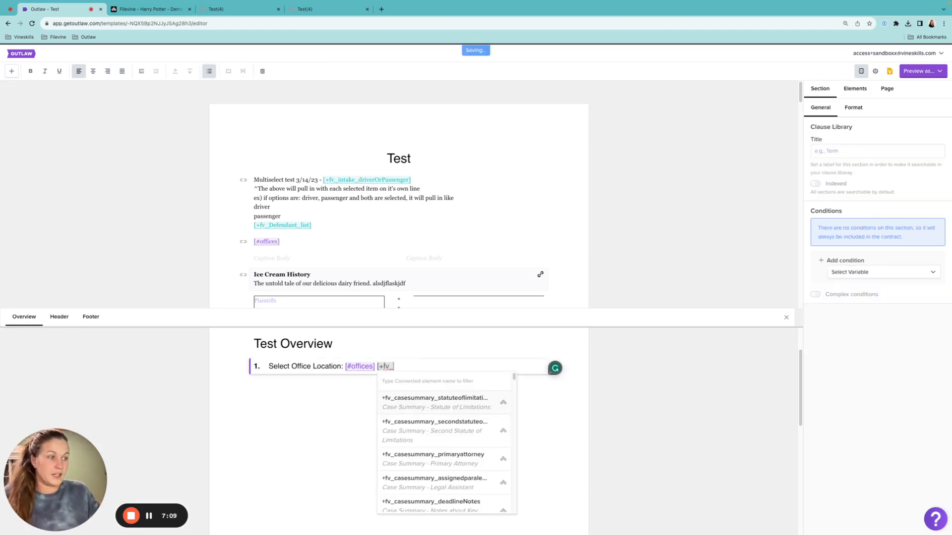
pyautogui.write('state')
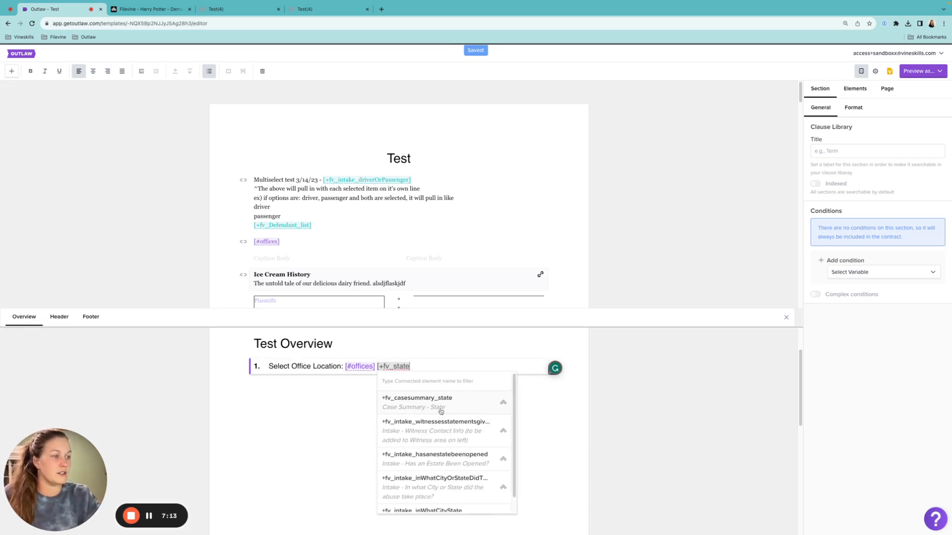
pyautogui.click(439, 408)
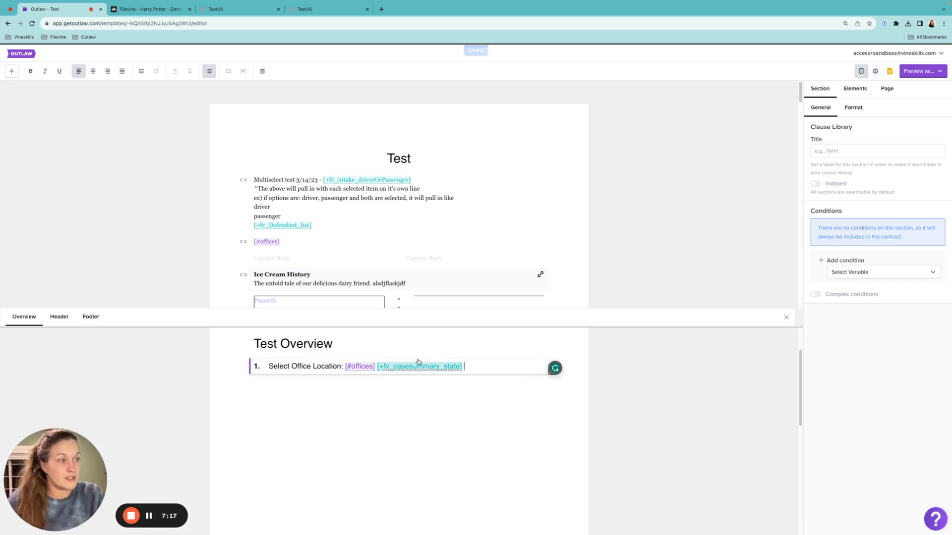
pyautogui.scroll(-3, 445, 247)
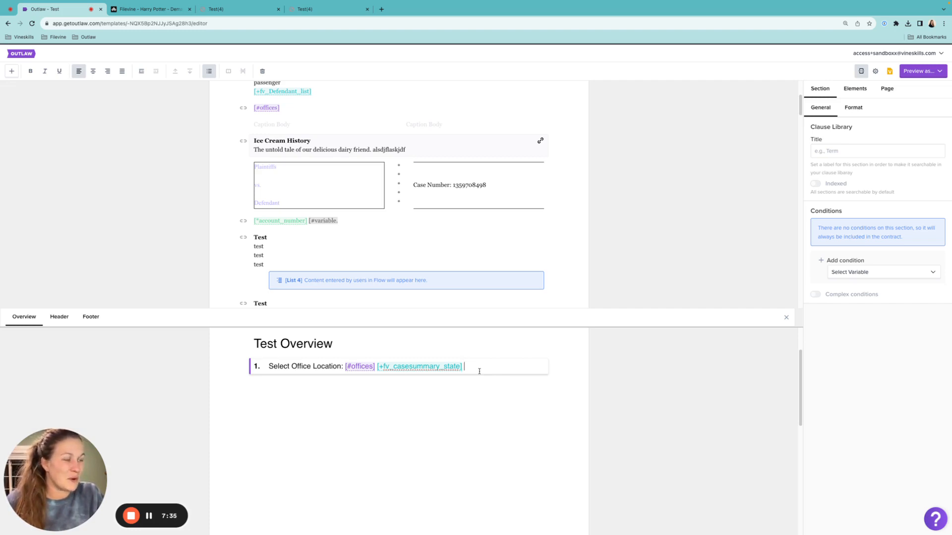
pyautogui.scroll(2, 479, 371)
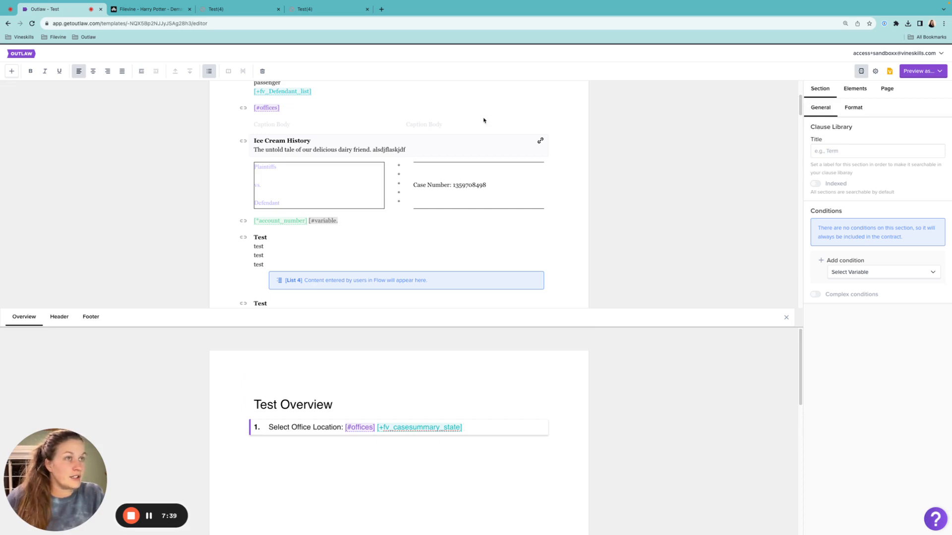
# Switch to Filevine and review the generated Test(4) document's office location choices, document view and download options.
pyautogui.click(149, 9)
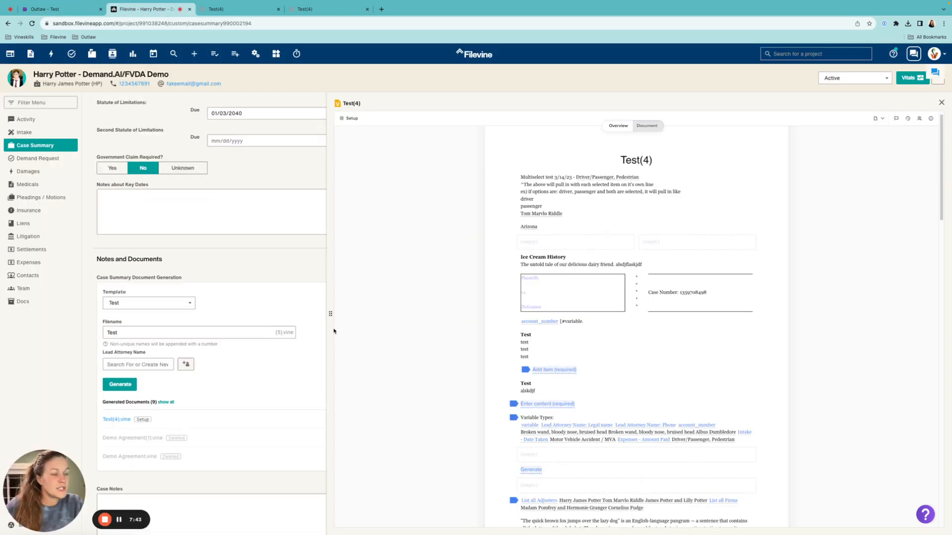
pyautogui.click(623, 129)
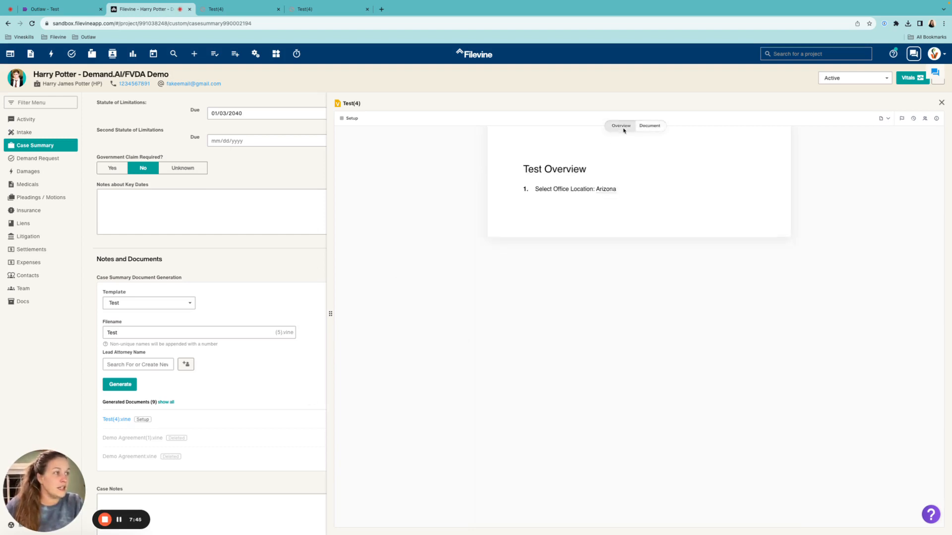
pyautogui.click(603, 192)
pyautogui.click(603, 206)
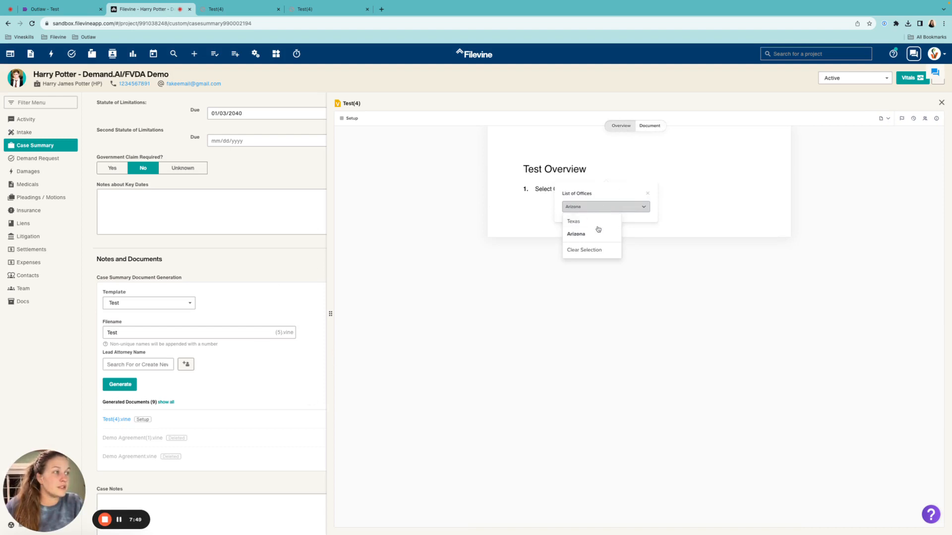
pyautogui.click(683, 202)
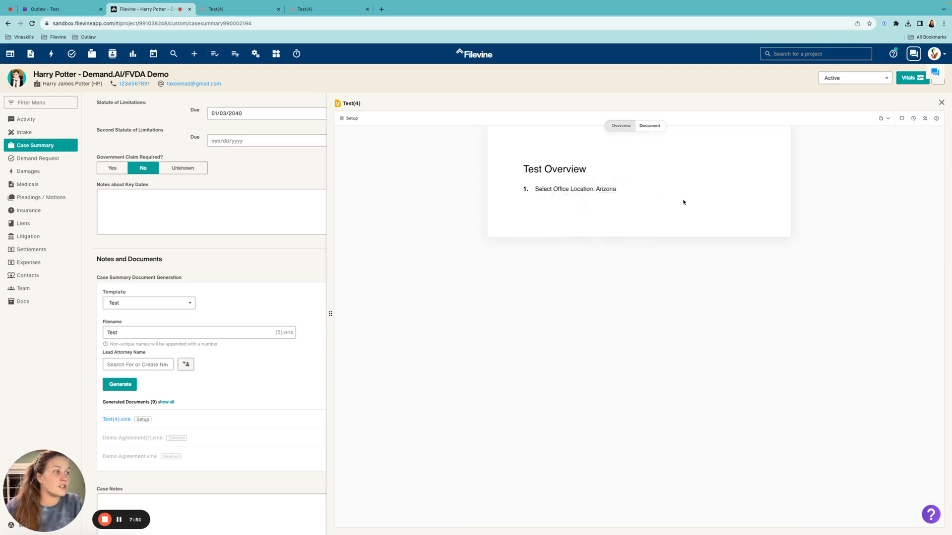
pyautogui.moveTo(553, 189); pyautogui.dragTo(594, 192)
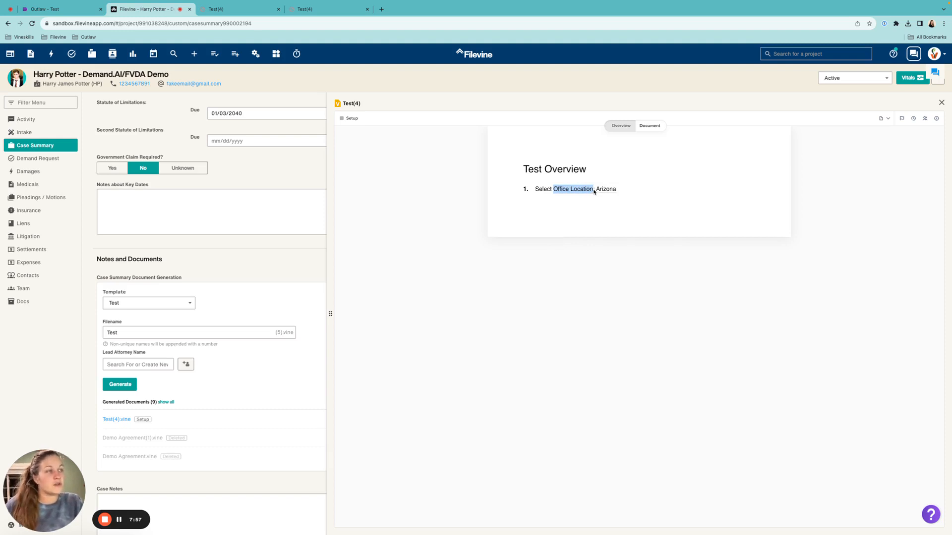
pyautogui.click(654, 127)
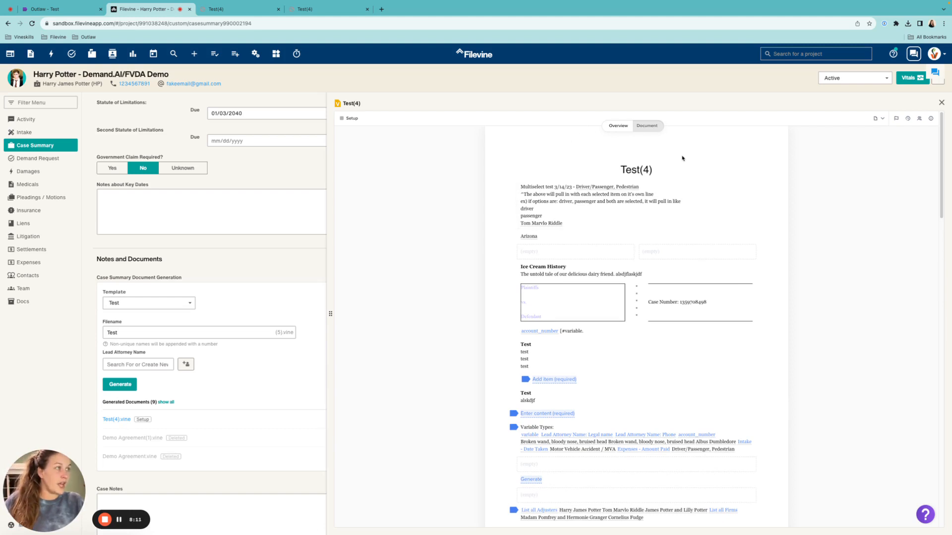
pyautogui.click(880, 119)
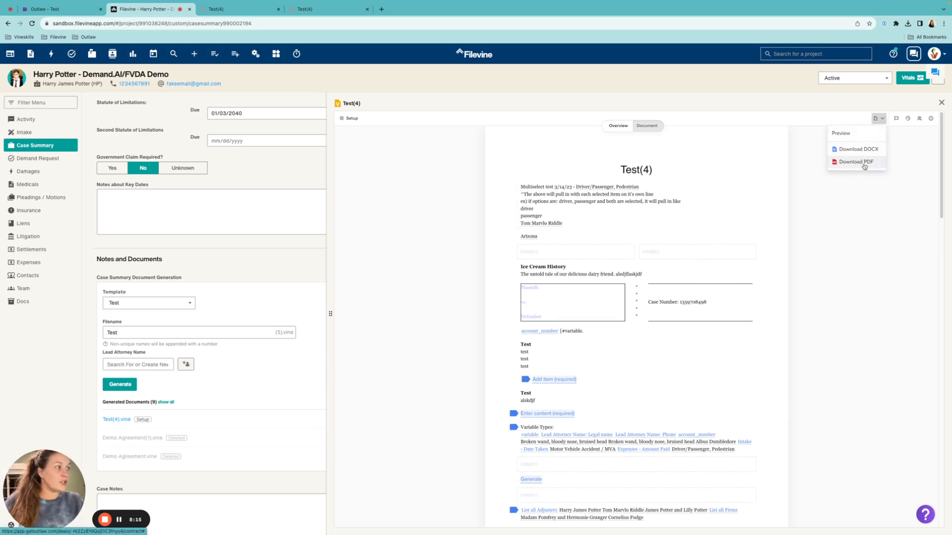
pyautogui.click(619, 126)
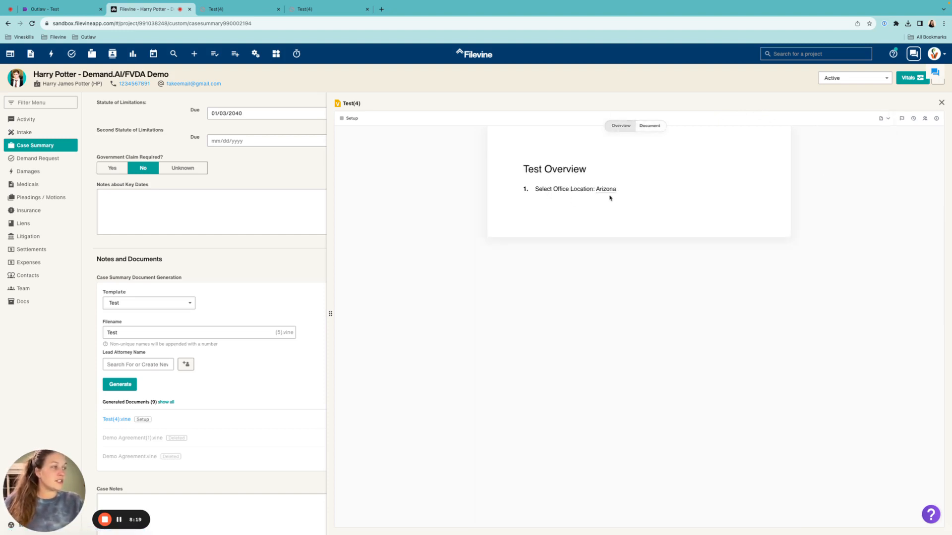
# Open the downloaded Arizona version of the Test(4) PDF and examine the letterhead on its pages.
pyautogui.click(320, 8)
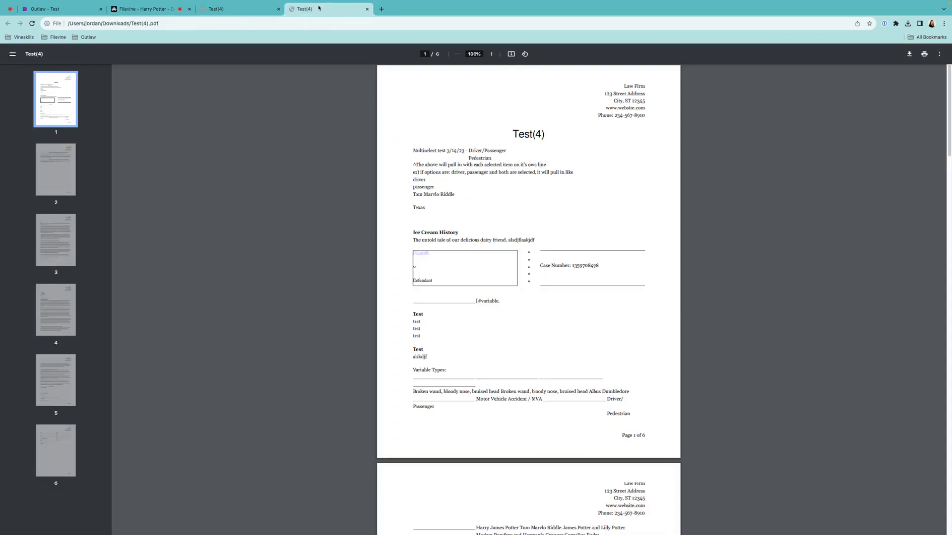
pyautogui.click(255, 9)
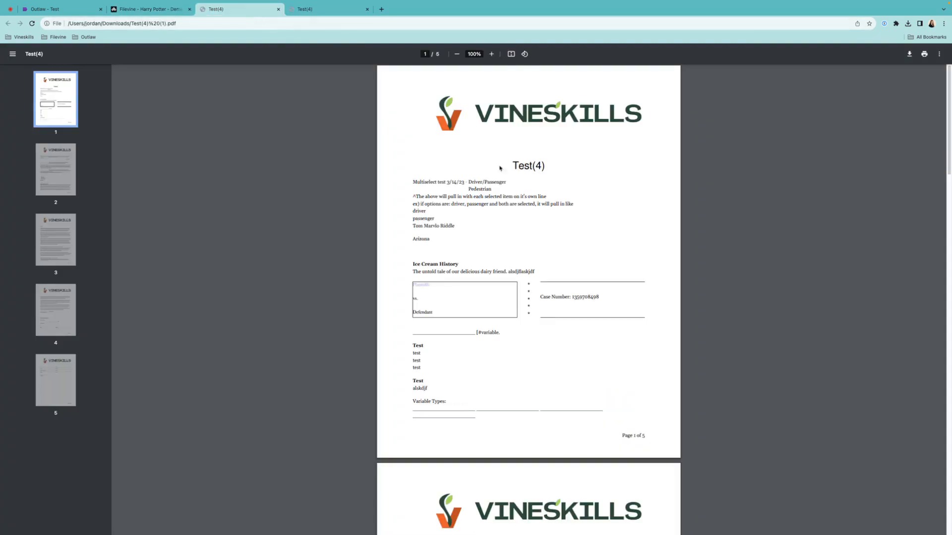
pyautogui.scroll(-7, 566, 141)
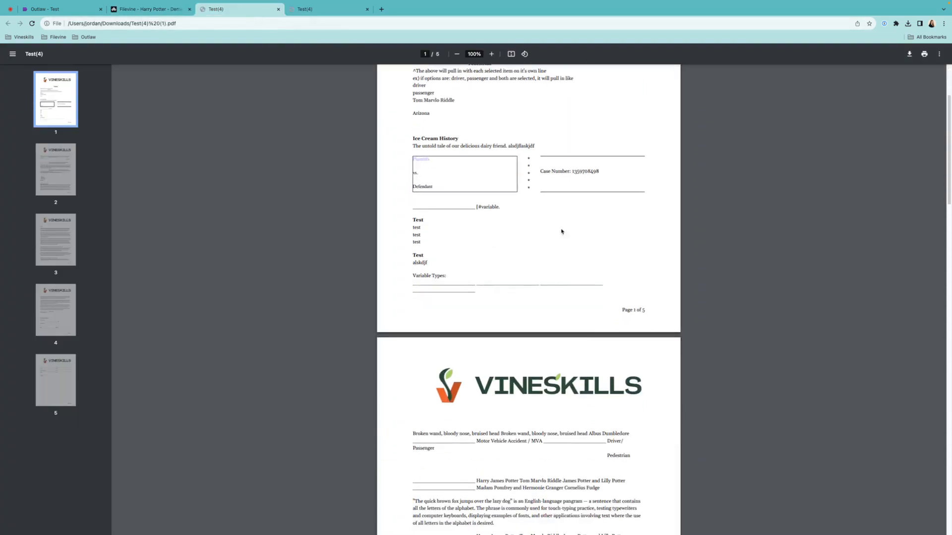
pyautogui.scroll(-12, 567, 392)
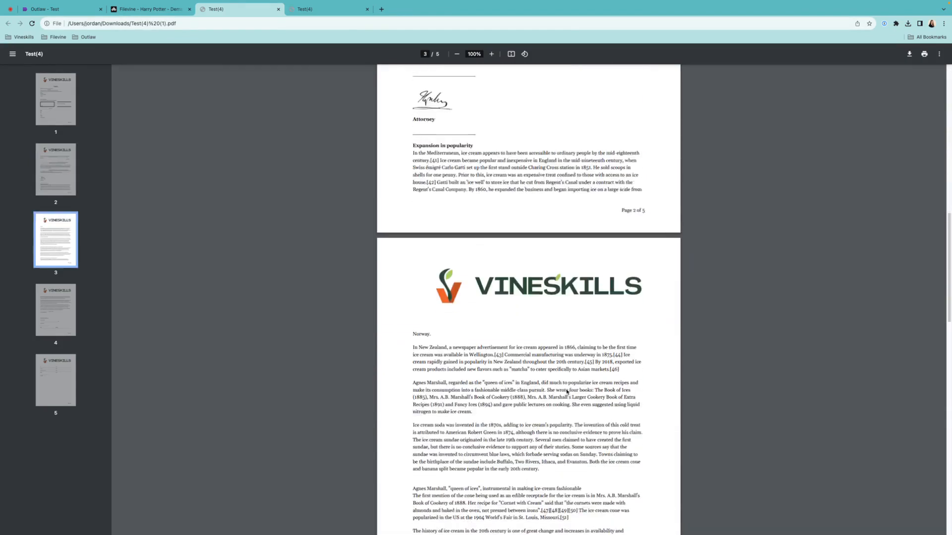
pyautogui.scroll(-7, 567, 392)
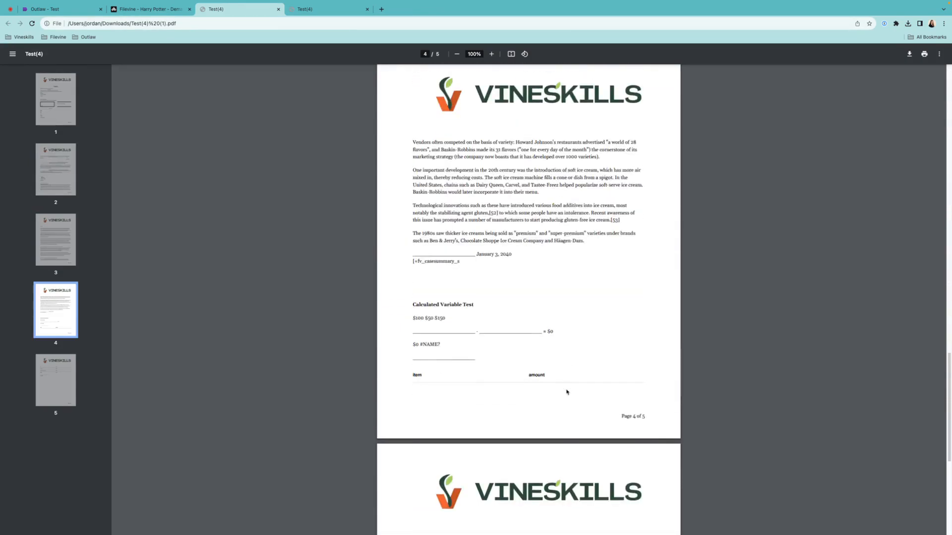
pyautogui.press('Home')
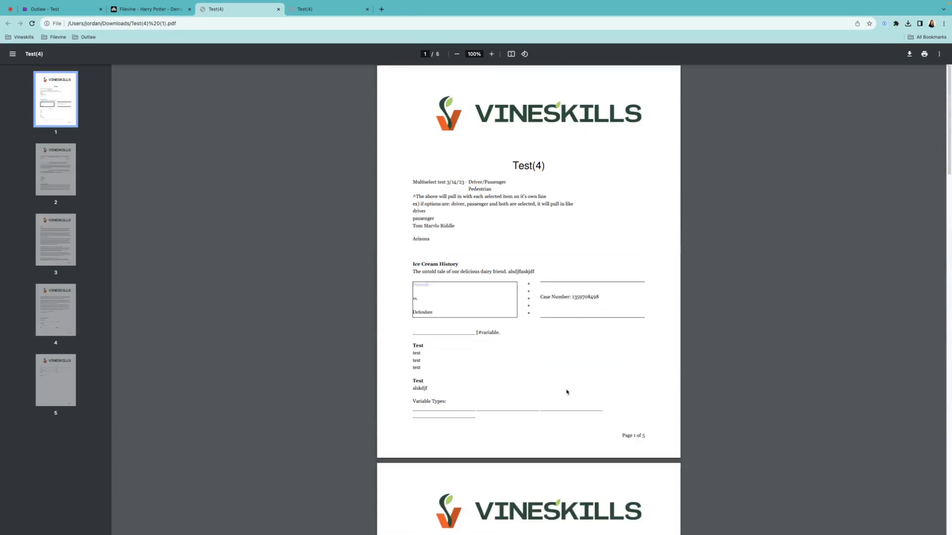
# Examine the header on the pages of the Texas version of the Test(4) PDF, and return to the Outlaw template editor.
pyautogui.click(323, 13)
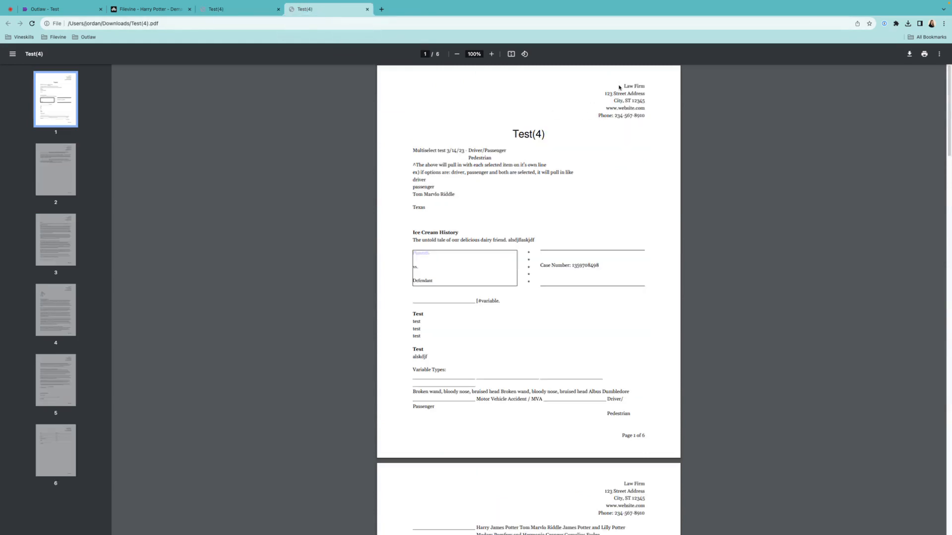
pyautogui.scroll(-10, 640, 118)
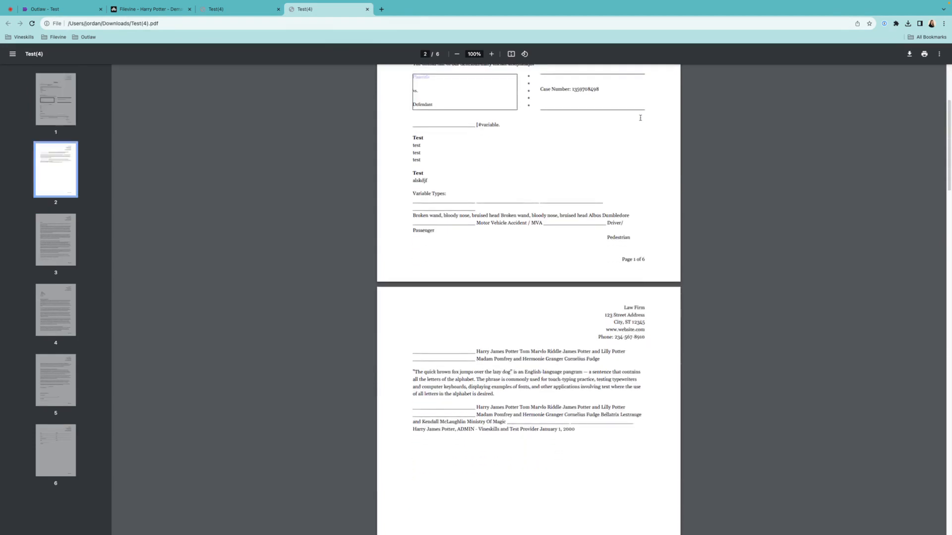
pyautogui.scroll(-7, 640, 118)
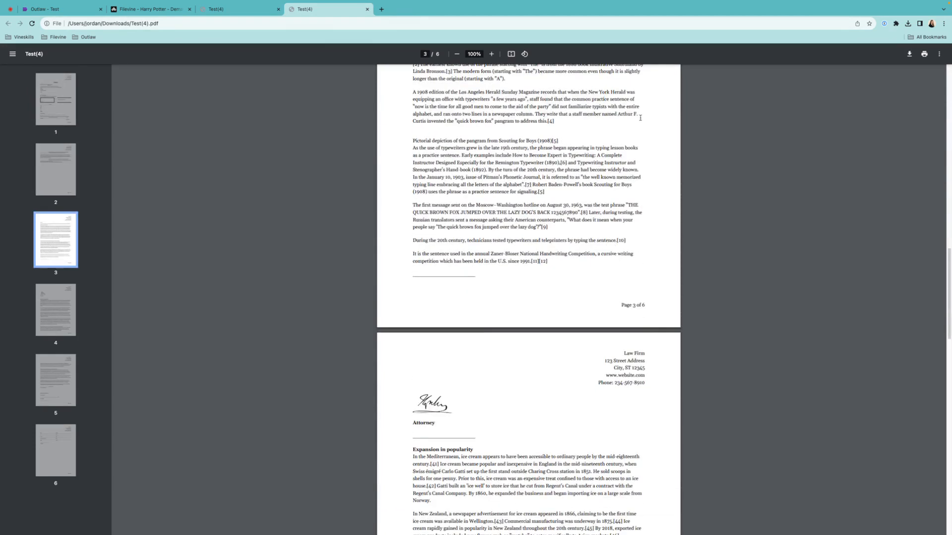
pyautogui.scroll(-3, 640, 118)
pyautogui.scroll(20, 640, 118)
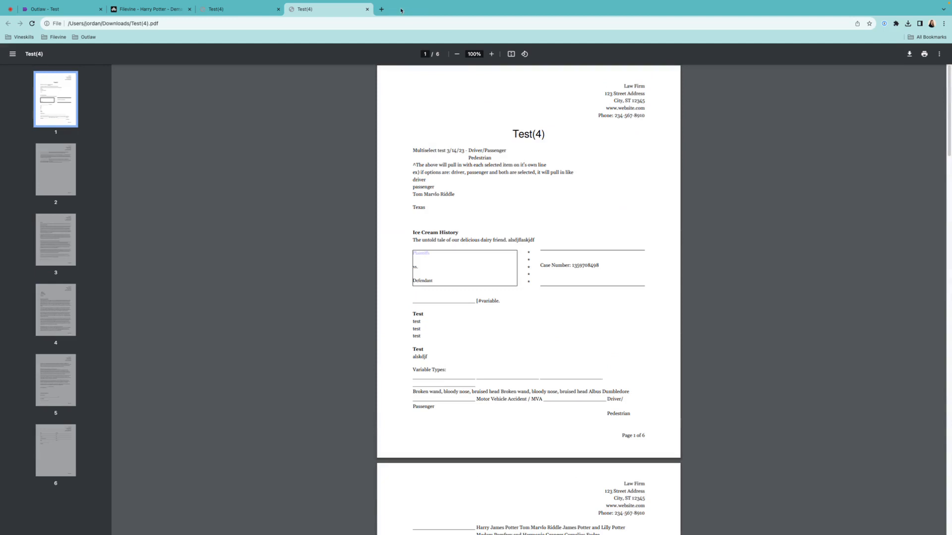
pyautogui.click(62, 9)
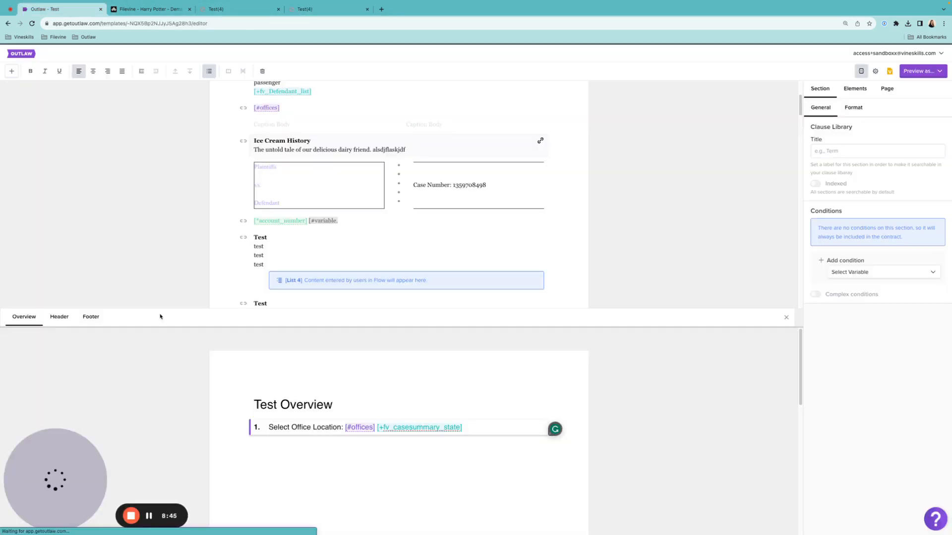